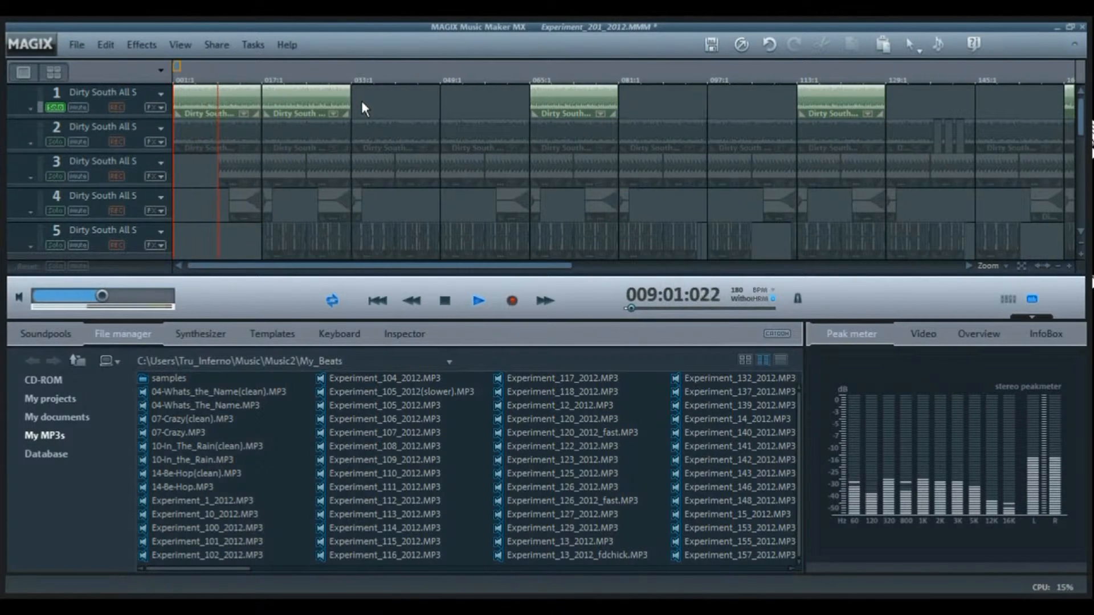
# - Audition the first clip on track 1 with its Time Processor reset, and close the effects rack without applying the change
pyautogui.doubleClick(209, 100)
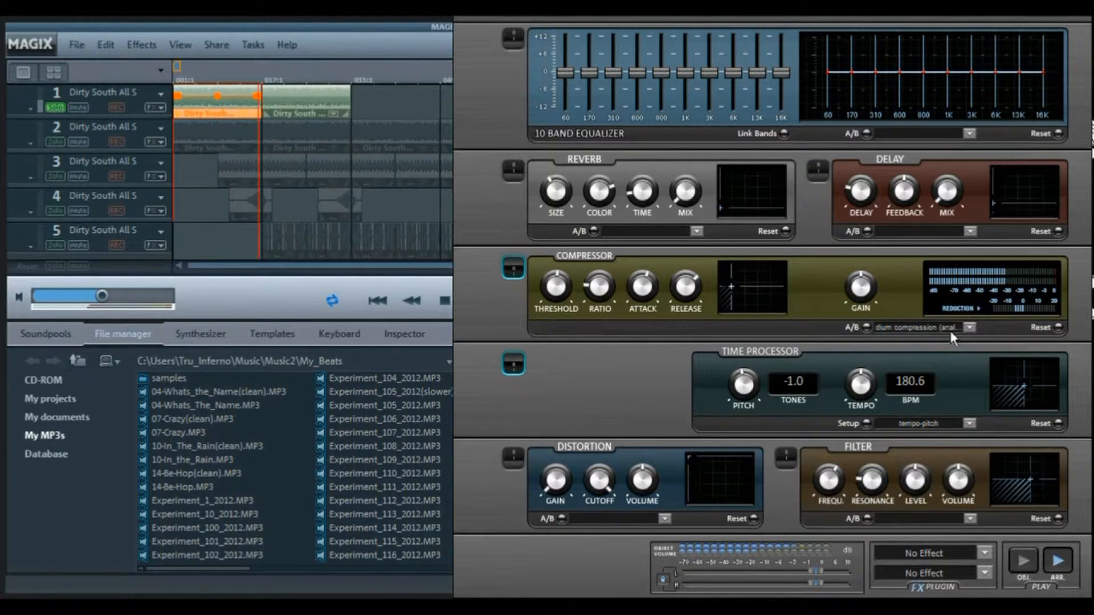
pyautogui.click(1058, 422)
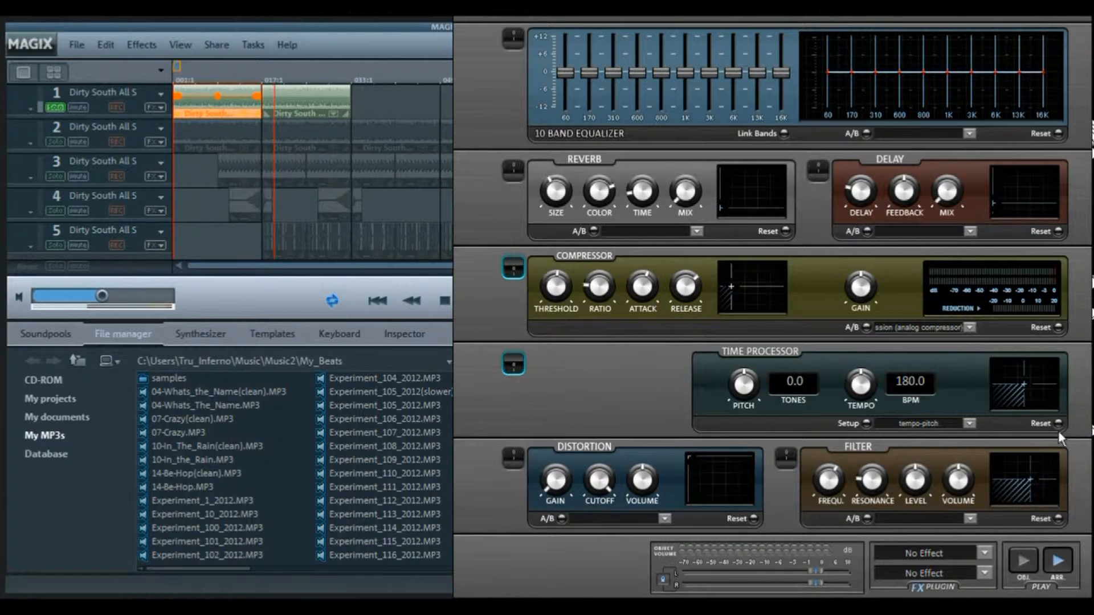
pyautogui.click(1030, 560)
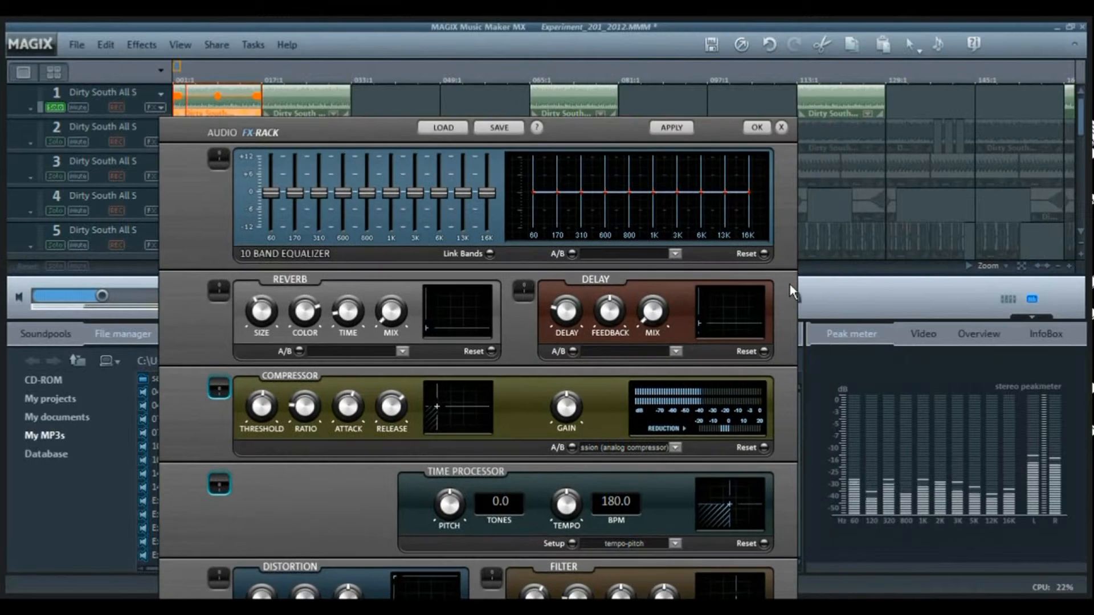
pyautogui.click(780, 130)
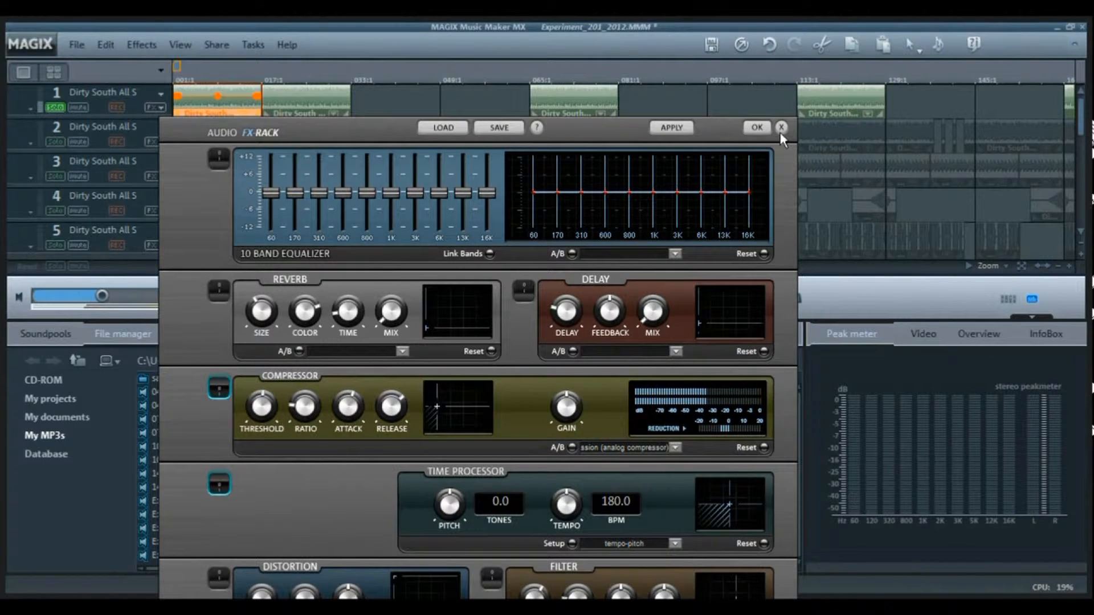
pyautogui.click(780, 128)
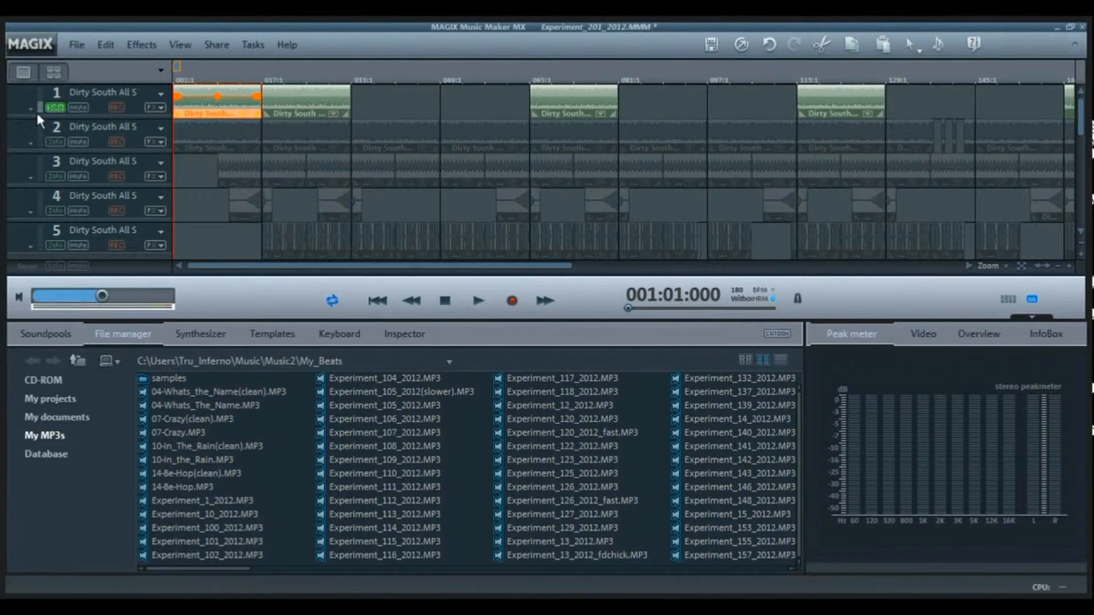
# - Solo track 2 instead of track 1
pyautogui.click(54, 107)
pyautogui.click(56, 141)
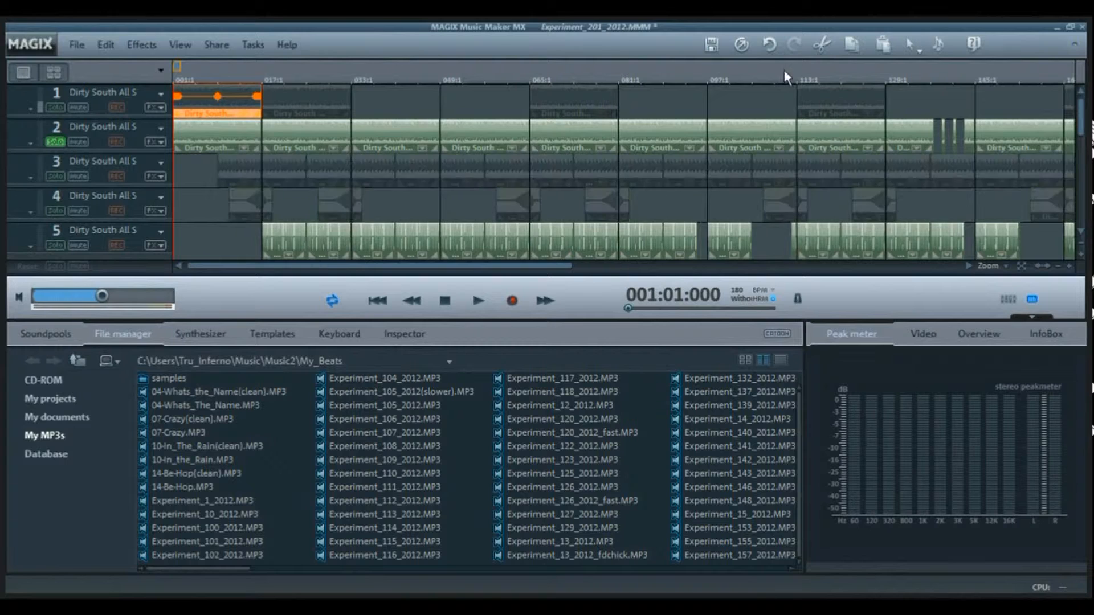
pyautogui.click(1058, 266)
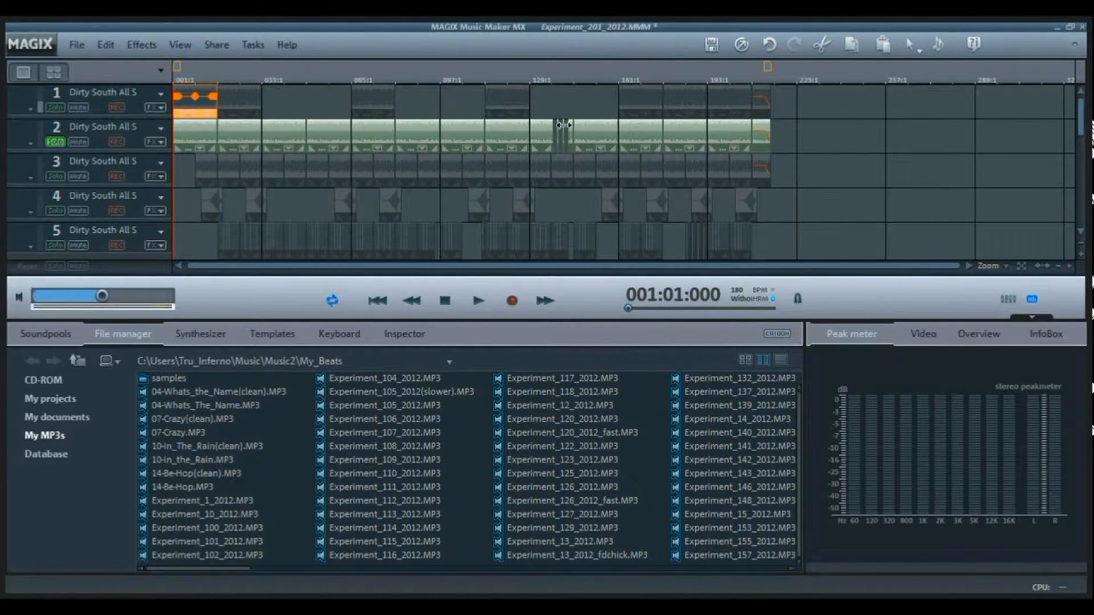
pyautogui.click(1069, 266)
pyautogui.click(1069, 266)
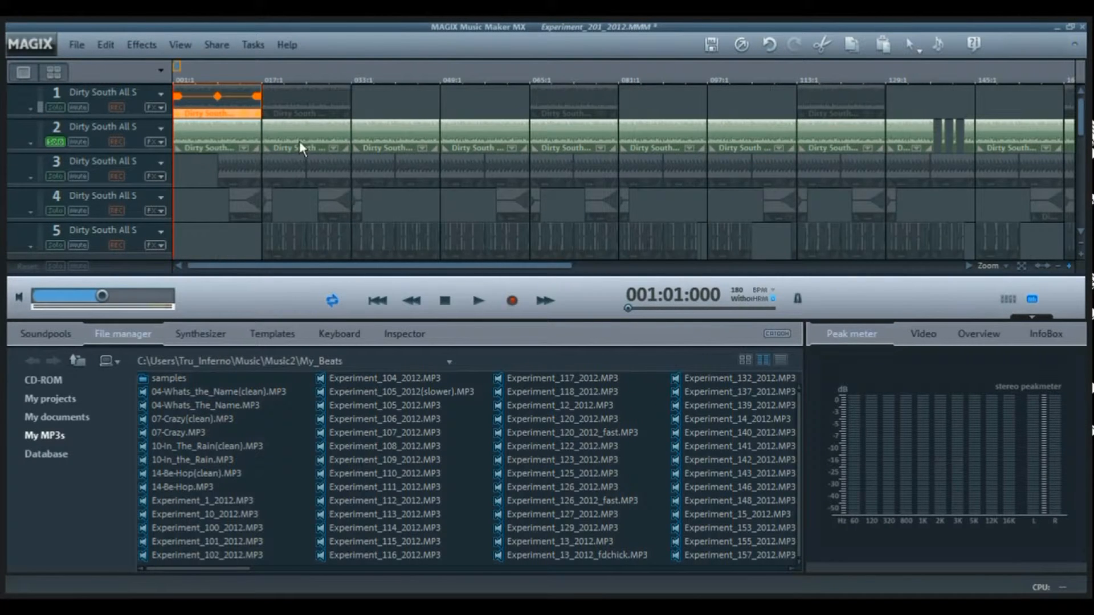
# - Audition the first clip on track 2 with its pitch set to 0 tones, discard the change and turn off the track's solo
pyautogui.click(228, 138)
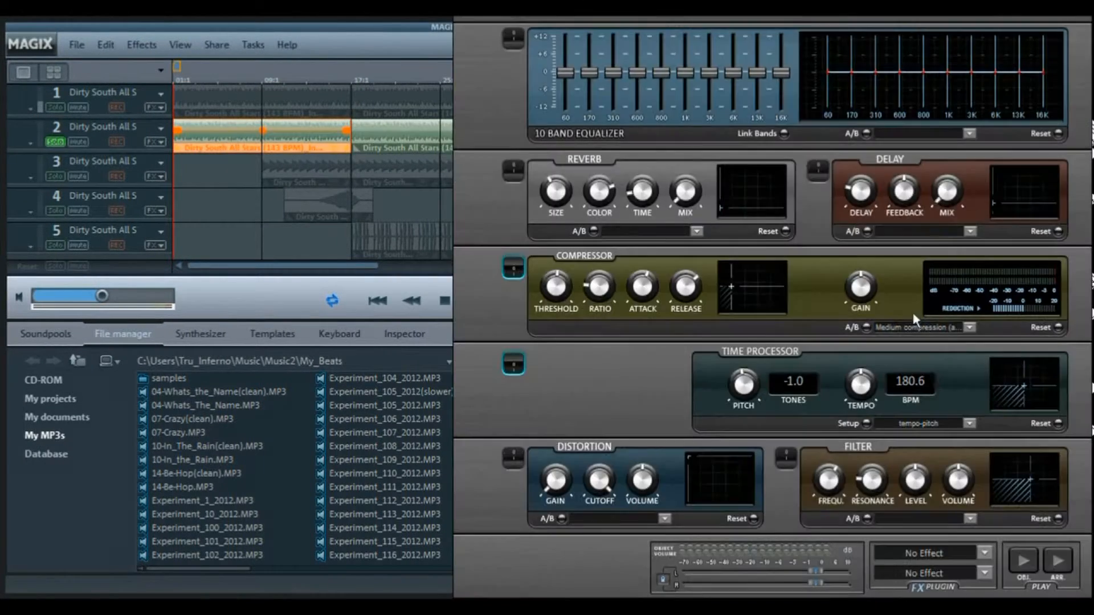
pyautogui.click(1024, 560)
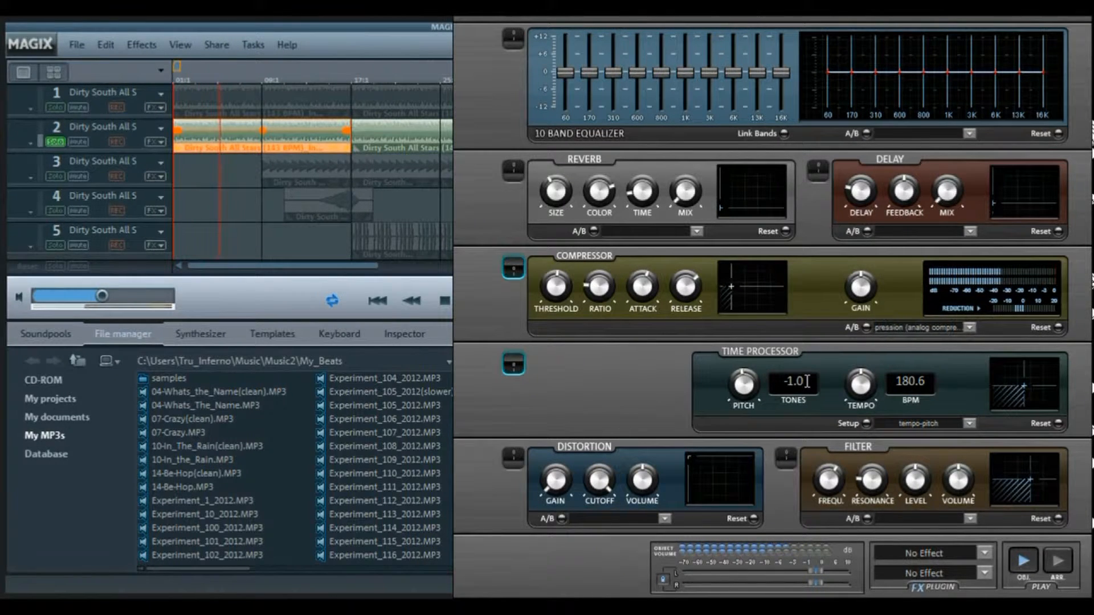
pyautogui.moveTo(807, 382); pyautogui.dragTo(491, 407)
pyautogui.write('0')
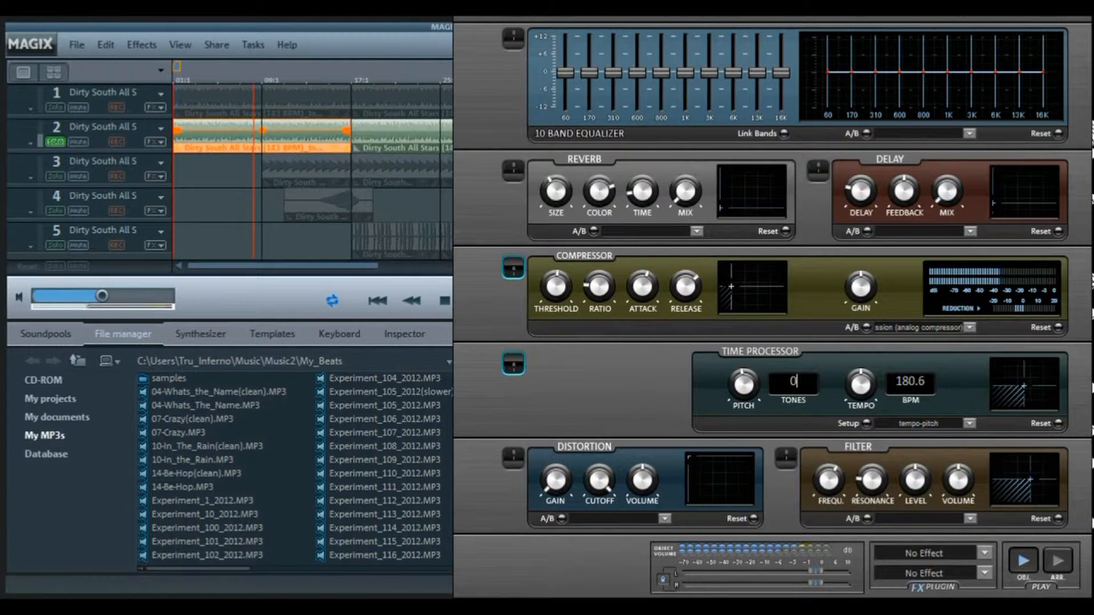
pyautogui.press('Tab')
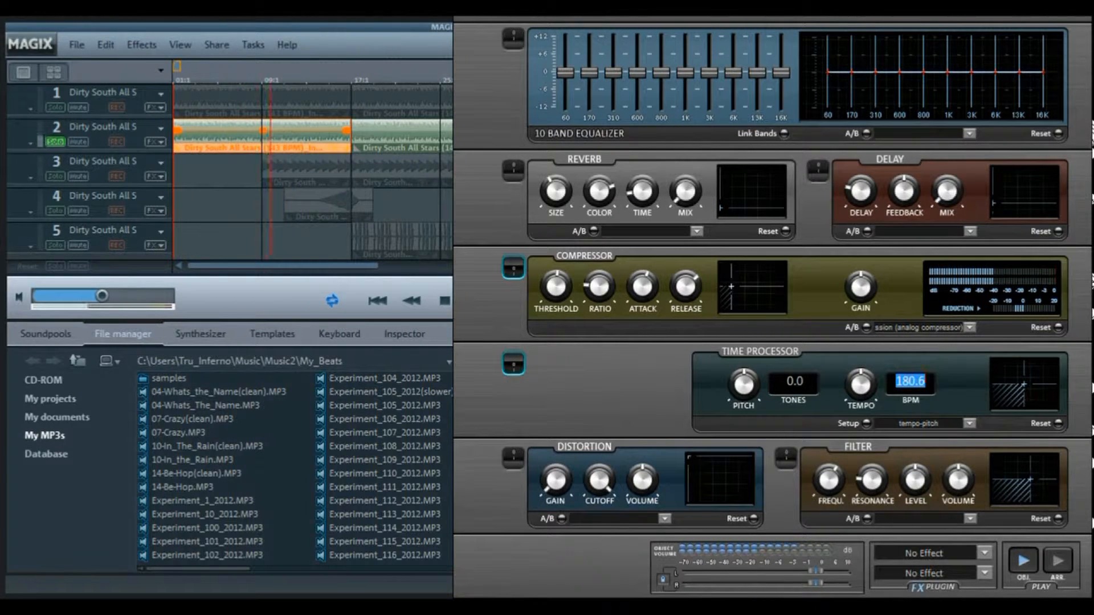
pyautogui.moveTo(1082, 51); pyautogui.dragTo(737, 275)
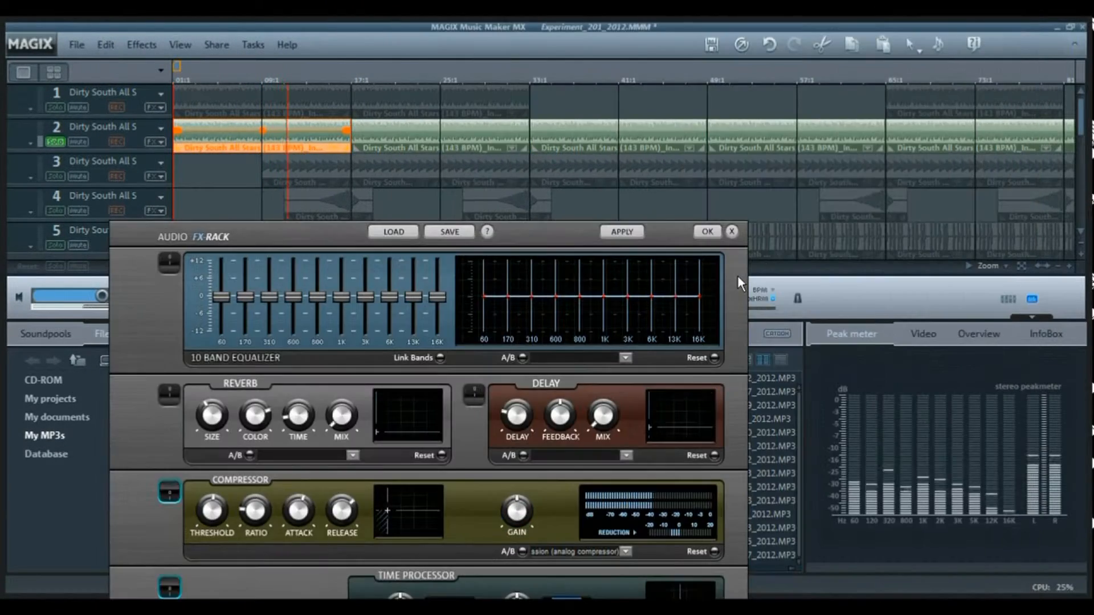
pyautogui.click(732, 229)
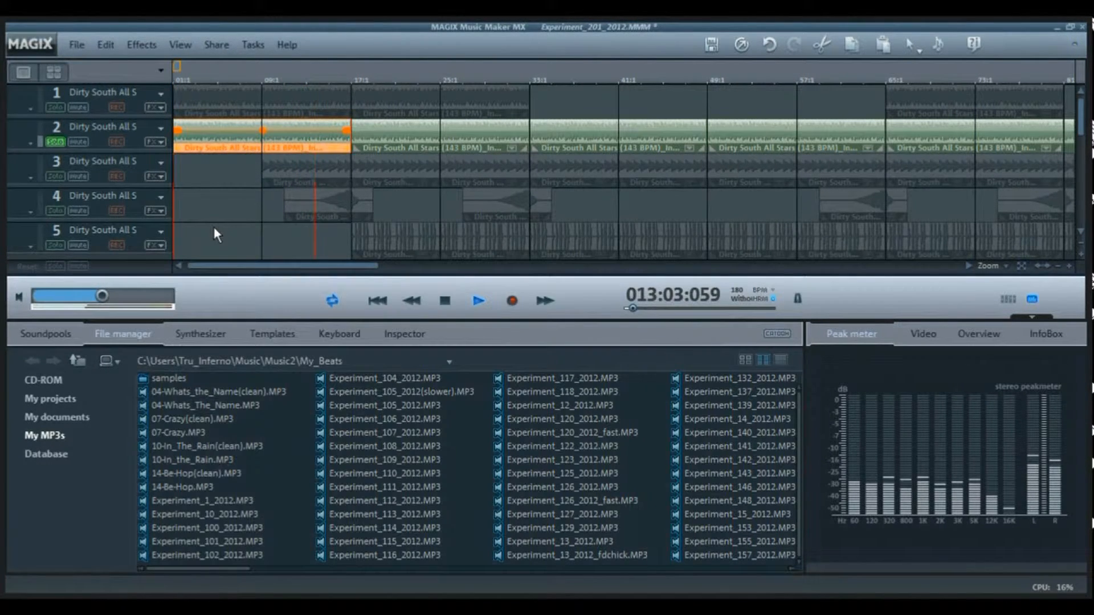
pyautogui.click(55, 141)
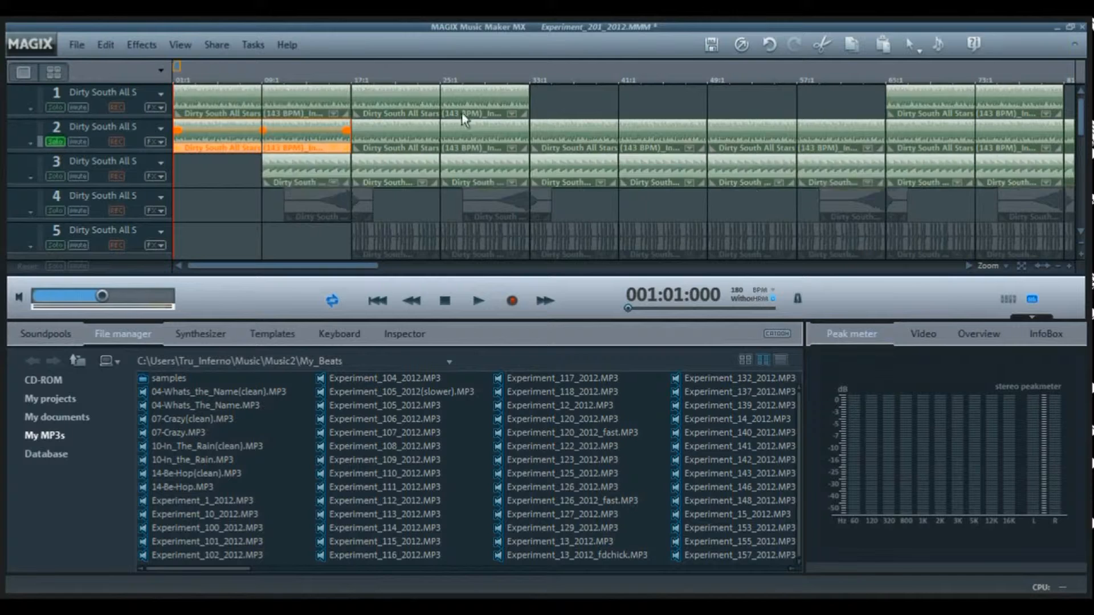
# - Audition the first B.K BANGERZ - ZAP (3) clip on track 12 through its effects rack, and close the rack
pyautogui.moveTo(1083, 124); pyautogui.dragTo(1089, 209)
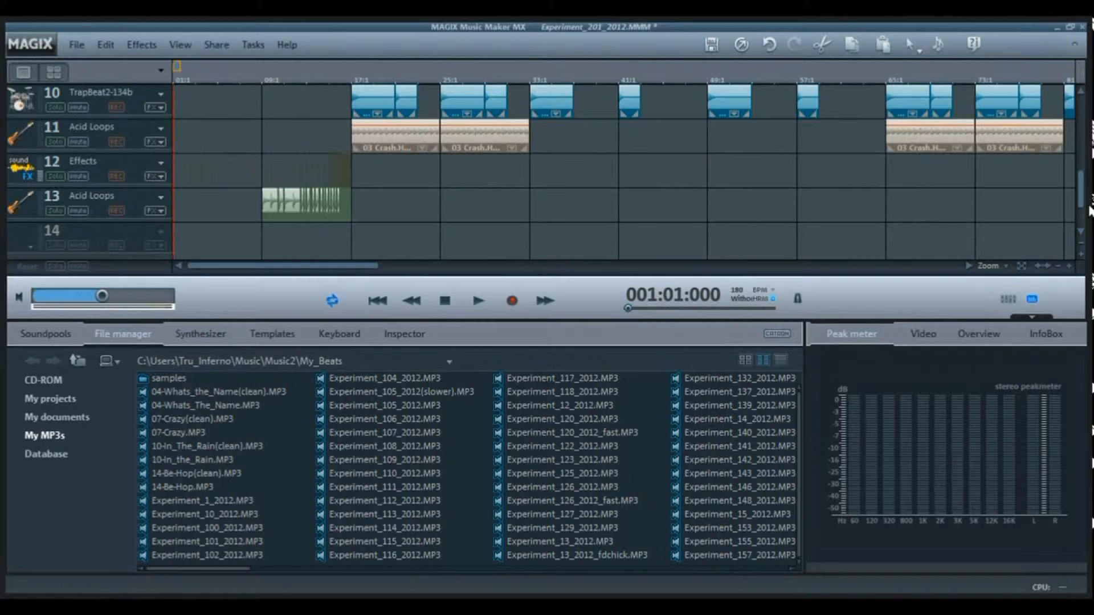
pyautogui.click(1069, 265)
pyautogui.click(1069, 266)
pyautogui.click(1070, 265)
pyautogui.click(1069, 265)
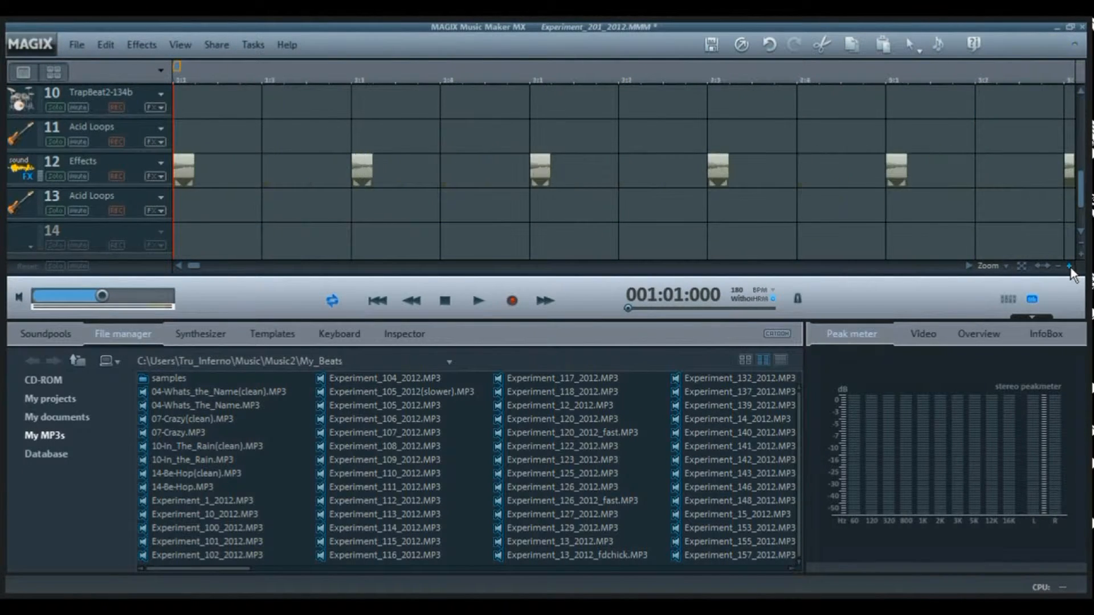
pyautogui.click(1069, 265)
pyautogui.click(1070, 265)
pyautogui.click(1069, 266)
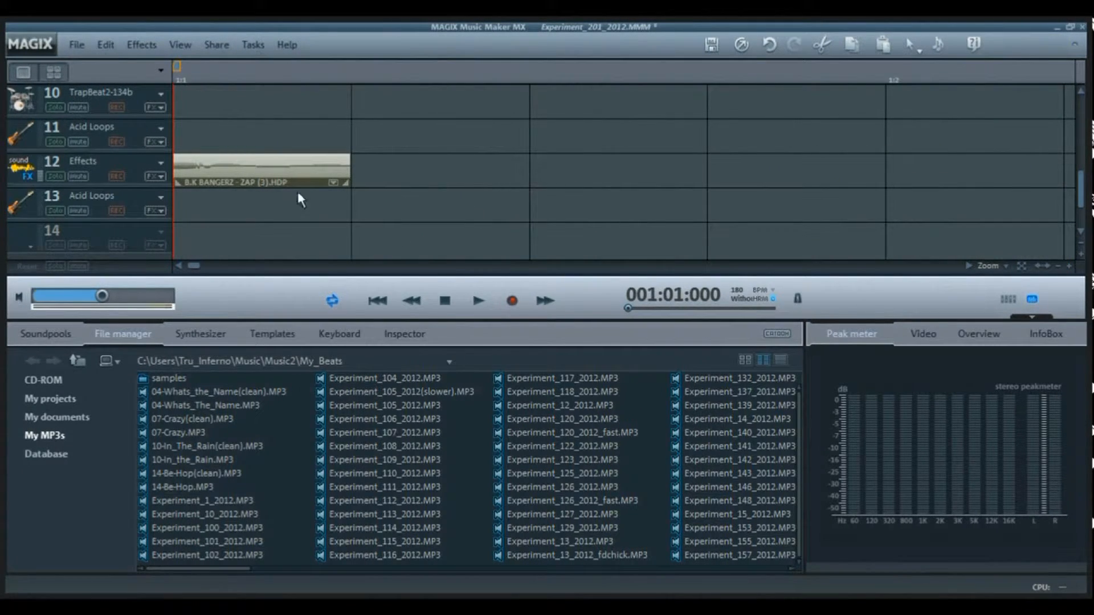
pyautogui.click(295, 172)
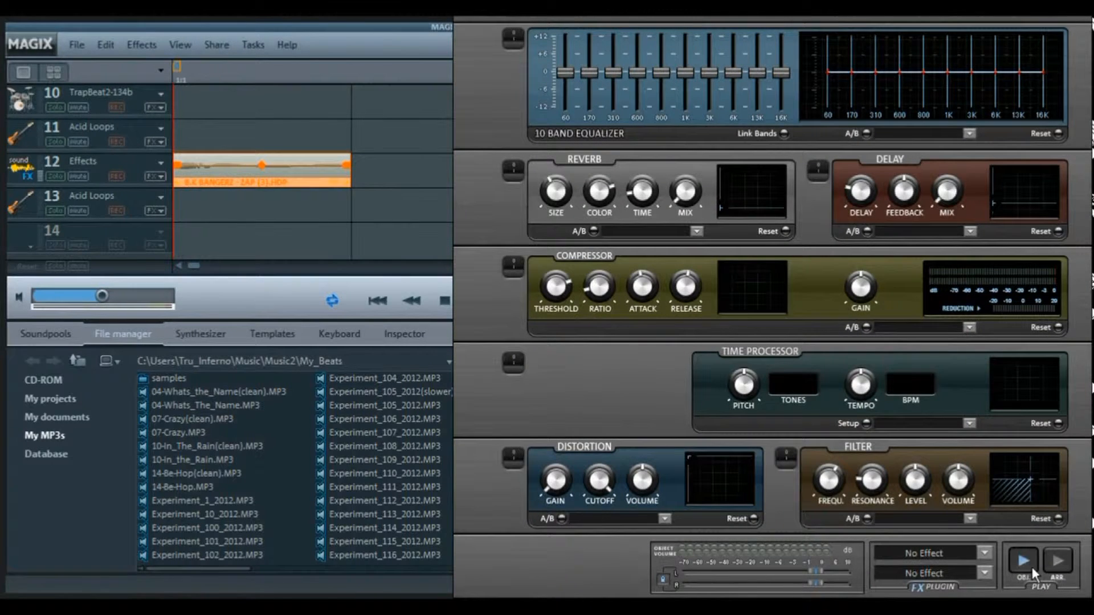
pyautogui.click(1031, 568)
pyautogui.moveTo(1043, 16); pyautogui.dragTo(791, 131)
pyautogui.click(797, 124)
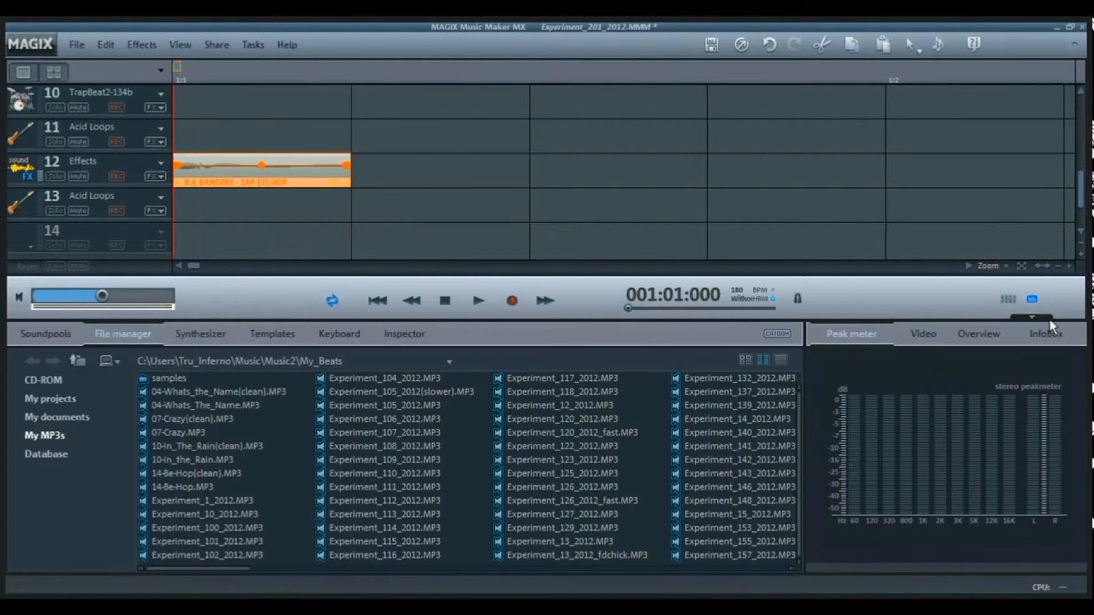
# - Audition the first 03 Stomp clip on track 13 with its Time Processor pitch set to 0 tones
pyautogui.click(1057, 268)
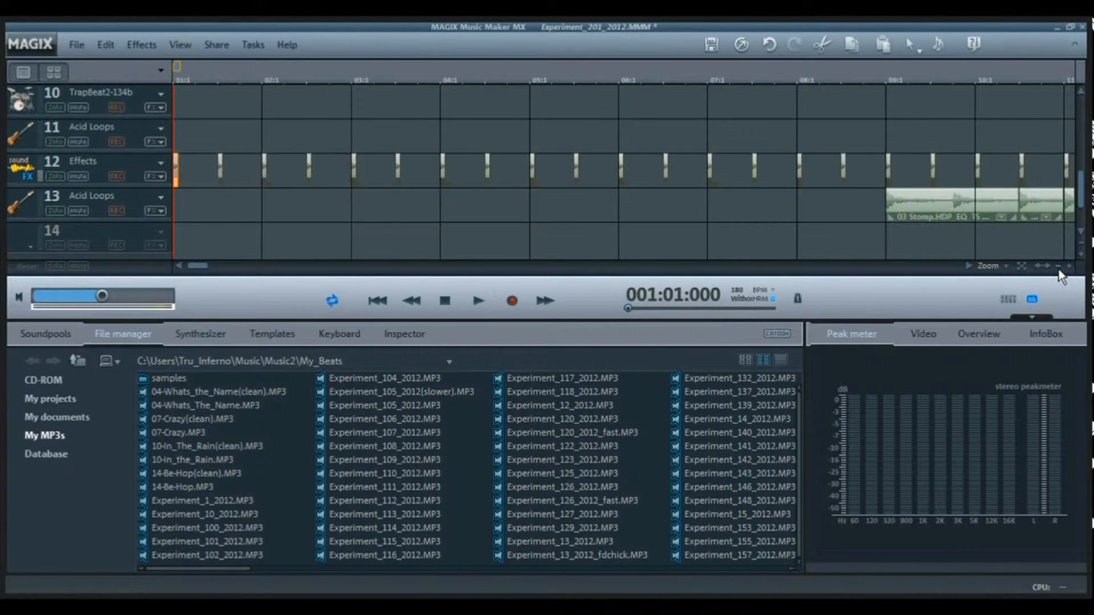
pyautogui.click(1058, 266)
pyautogui.click(552, 206)
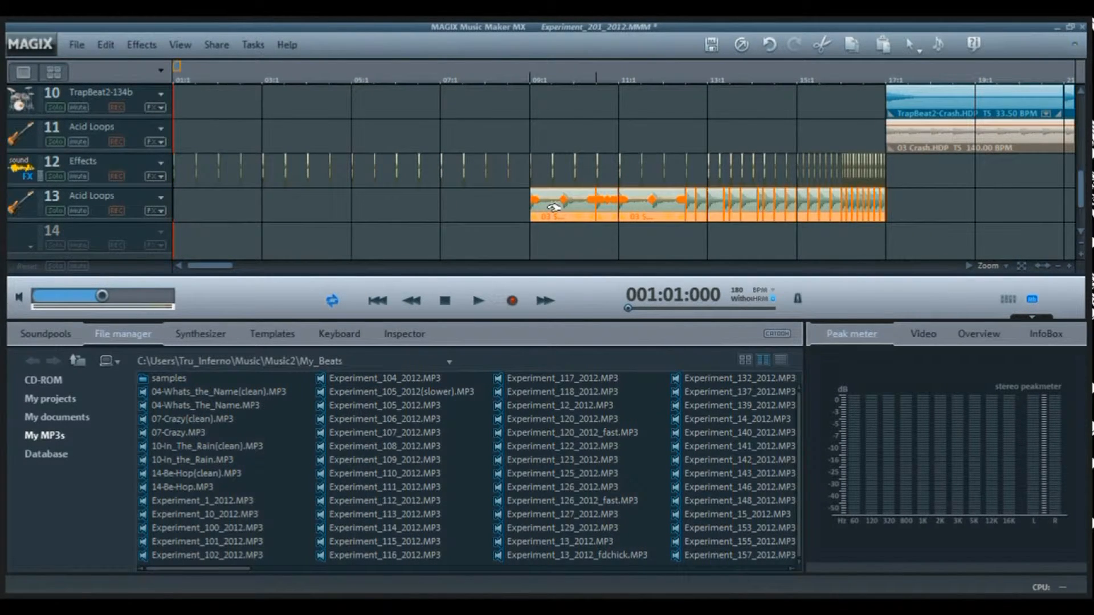
pyautogui.doubleClick(563, 205)
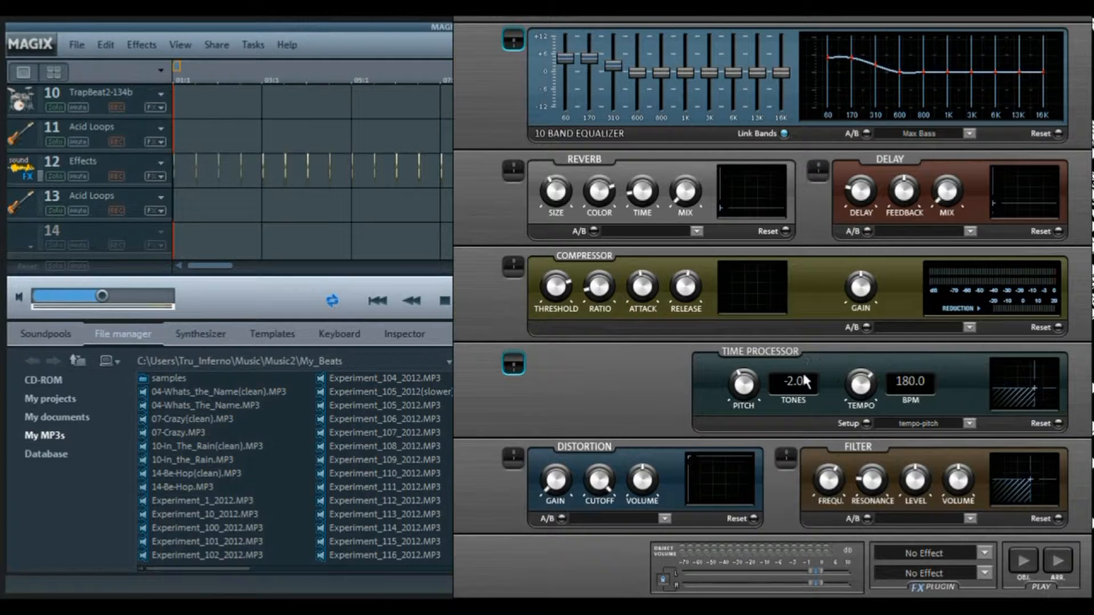
pyautogui.moveTo(743, 369); pyautogui.dragTo(566, 371)
pyautogui.write('0')
pyautogui.press('Tab')
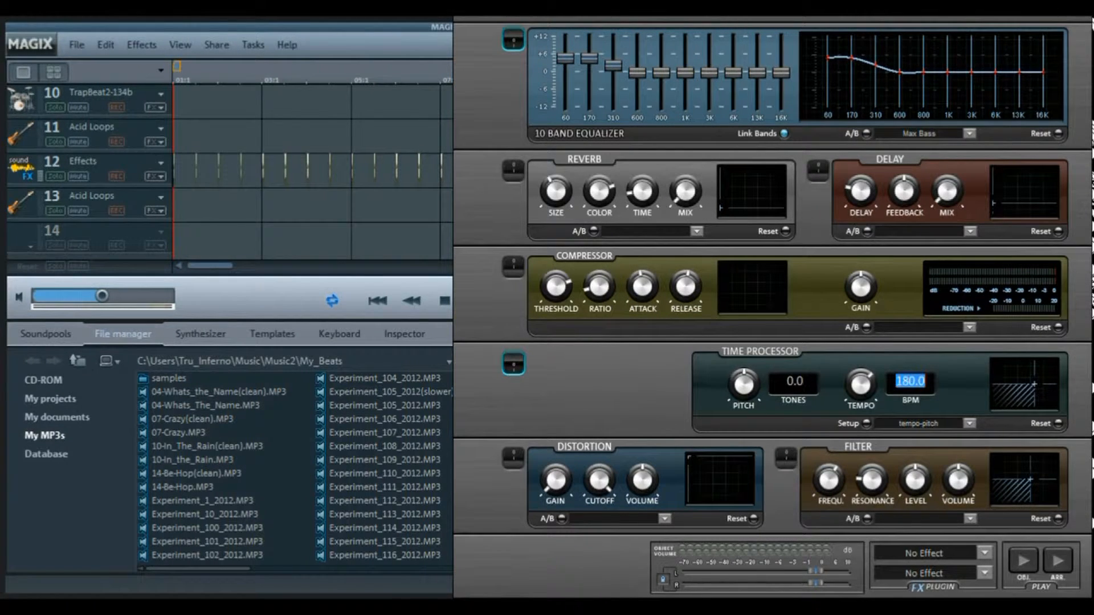
pyautogui.click(1021, 560)
# - Set the stomp clip's pitch to -2 tones during playback and close its effects rack
pyautogui.moveTo(816, 386); pyautogui.dragTo(565, 377)
pyautogui.write('-')
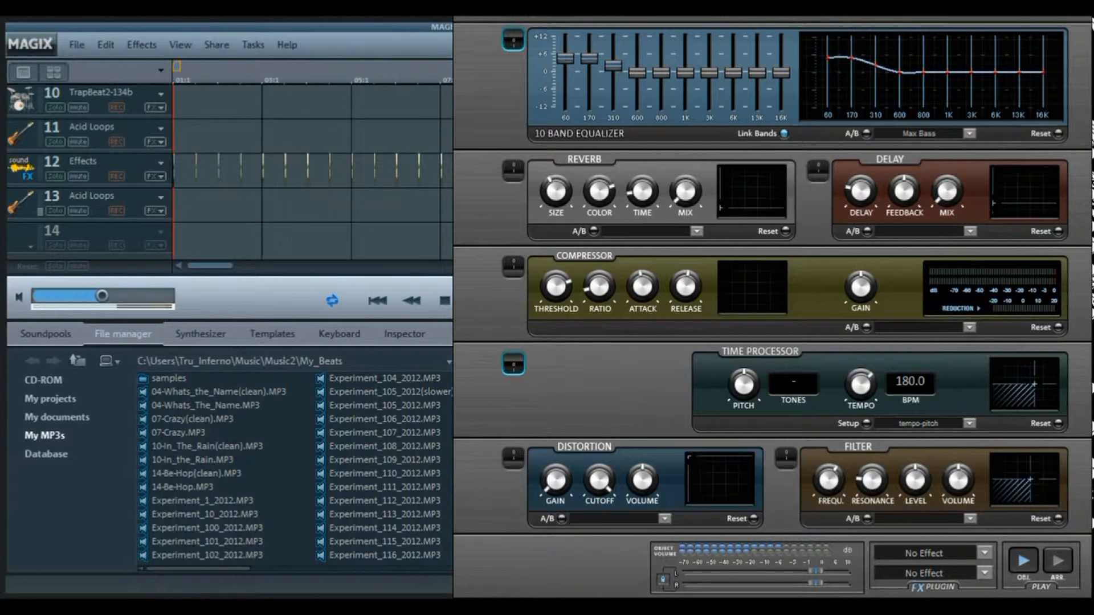
pyautogui.write('2')
pyautogui.press('Tab')
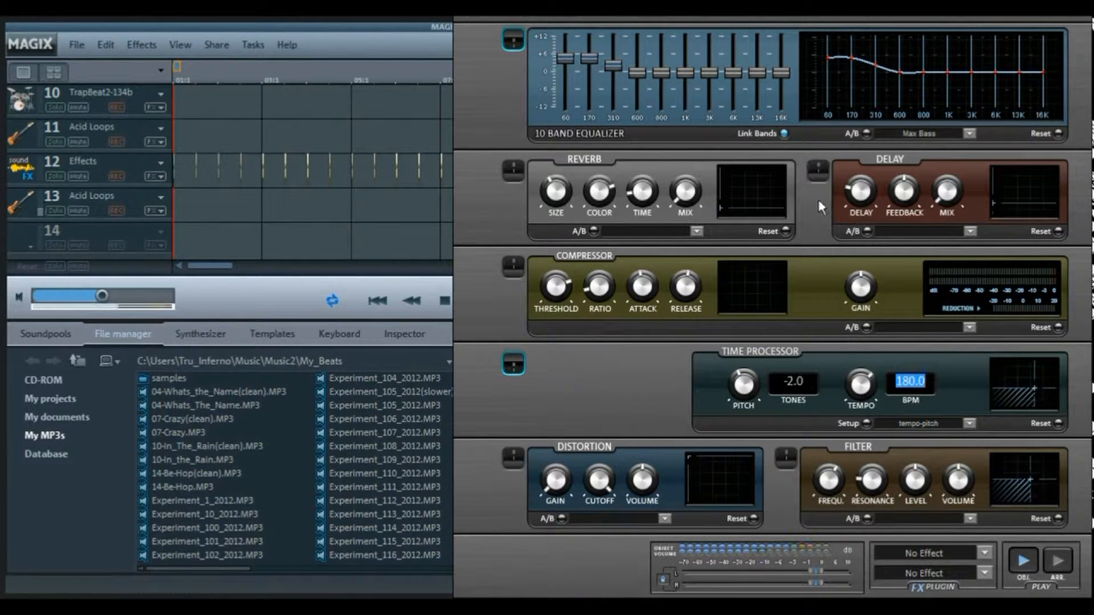
pyautogui.moveTo(1085, 16); pyautogui.dragTo(702, 202)
pyautogui.click(691, 193)
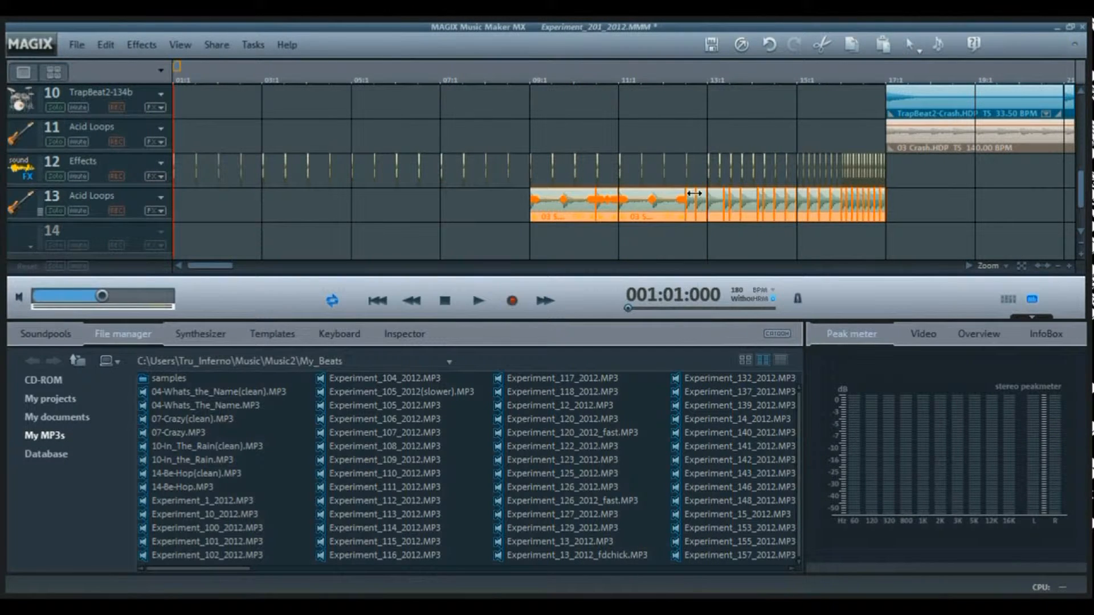
# - Audition the first clip on track 3 with its pitch set to 0 tones, and close the effects rack without applying the change
pyautogui.moveTo(1082, 194); pyautogui.dragTo(1080, 82)
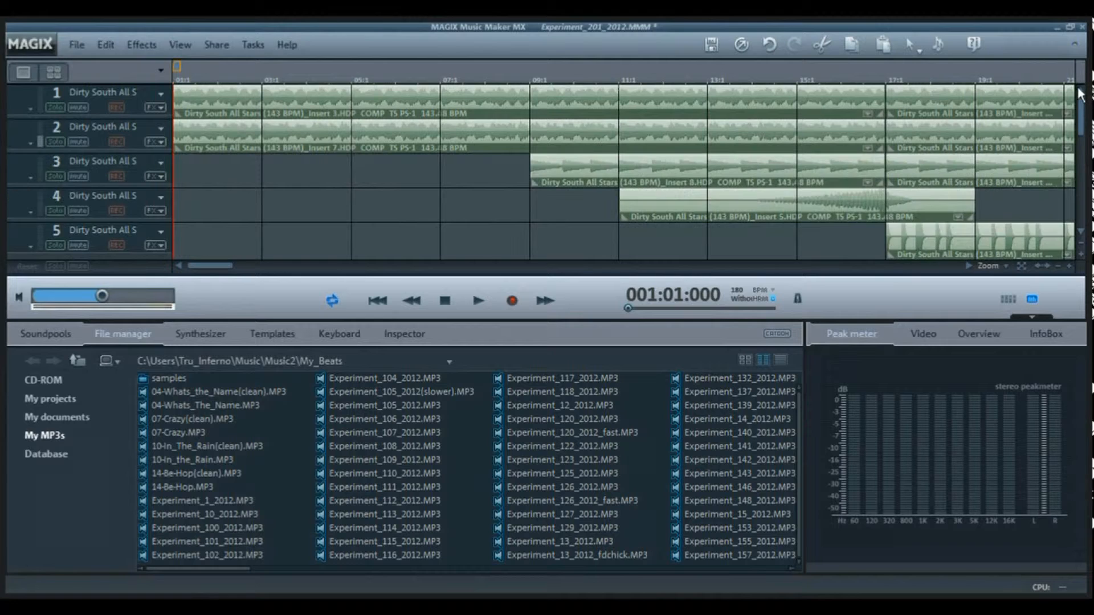
pyautogui.doubleClick(558, 174)
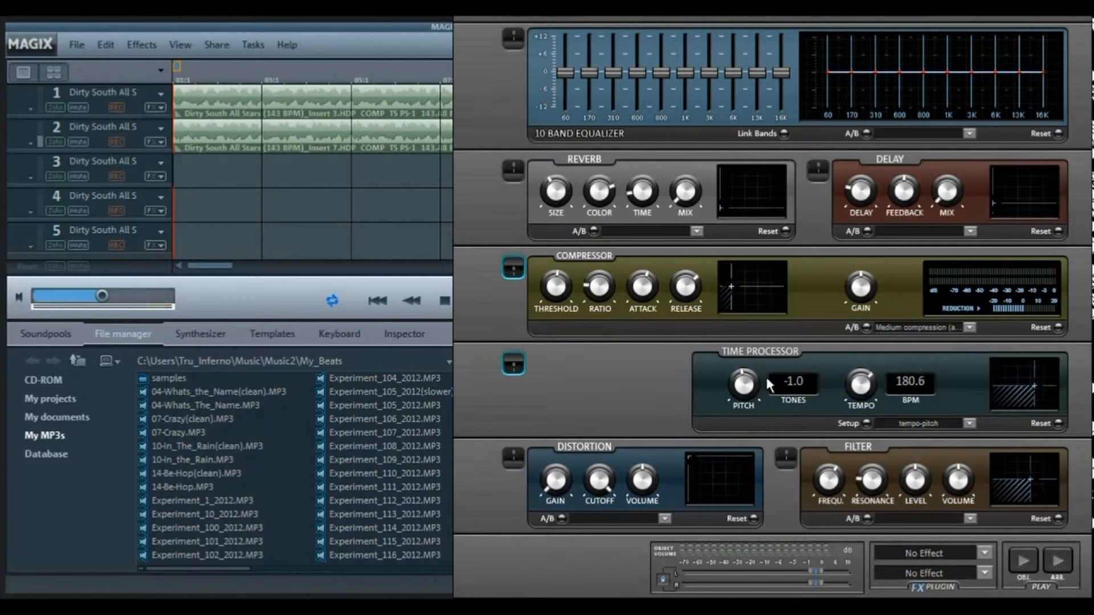
pyautogui.click(1015, 566)
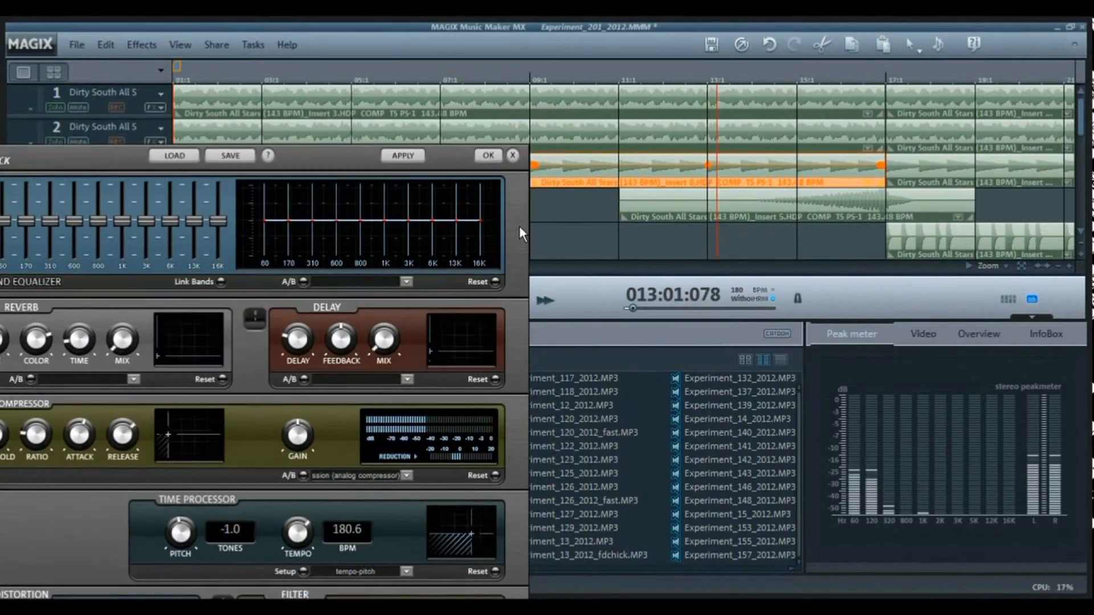
pyautogui.moveTo(518, 225); pyautogui.dragTo(708, 64)
pyautogui.click(436, 372)
pyautogui.write('0')
pyautogui.press('Tab')
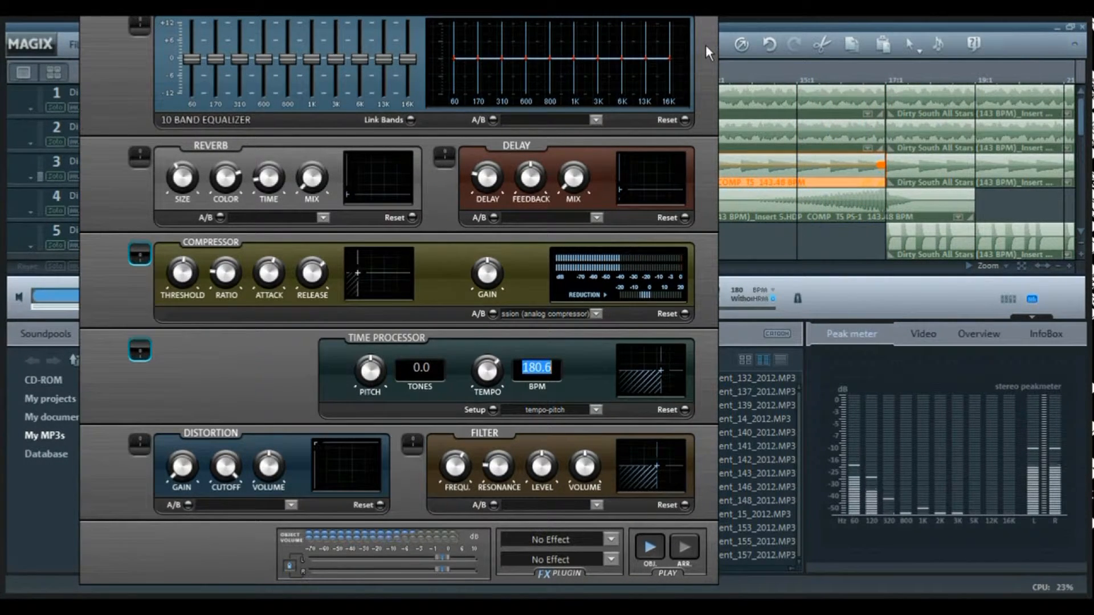
pyautogui.moveTo(706, 45); pyautogui.dragTo(555, 308)
pyautogui.click(553, 256)
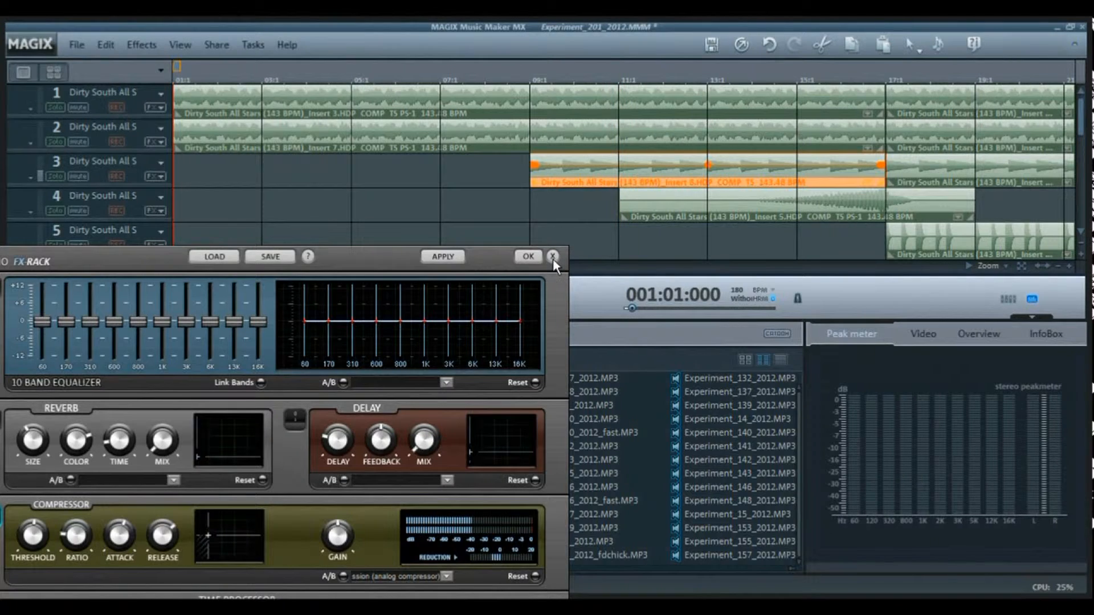
pyautogui.click(553, 258)
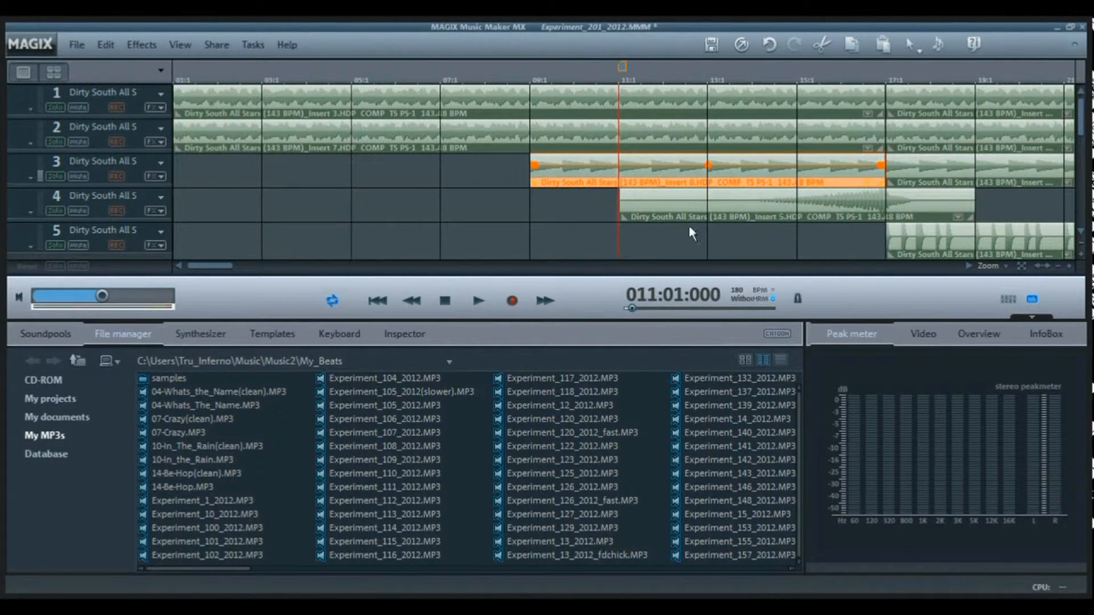
# - Audition the clip on track 4 starting at bar 11 through its effects rack, and close the rack
pyautogui.doubleClick(679, 202)
pyautogui.click(1023, 561)
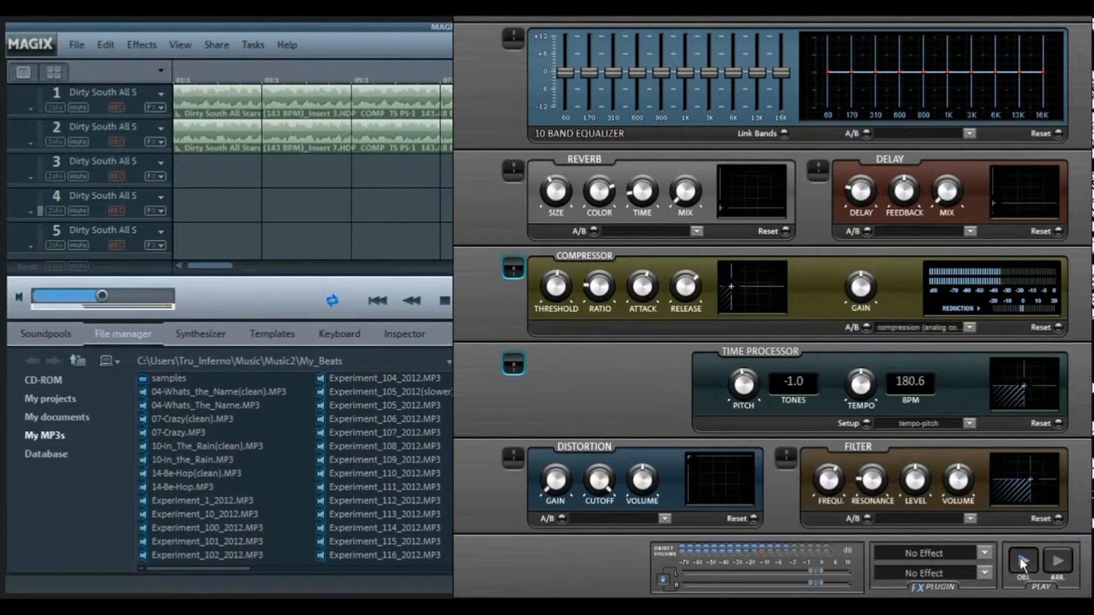
pyautogui.moveTo(882, 102); pyautogui.dragTo(551, 156)
pyautogui.click(550, 104)
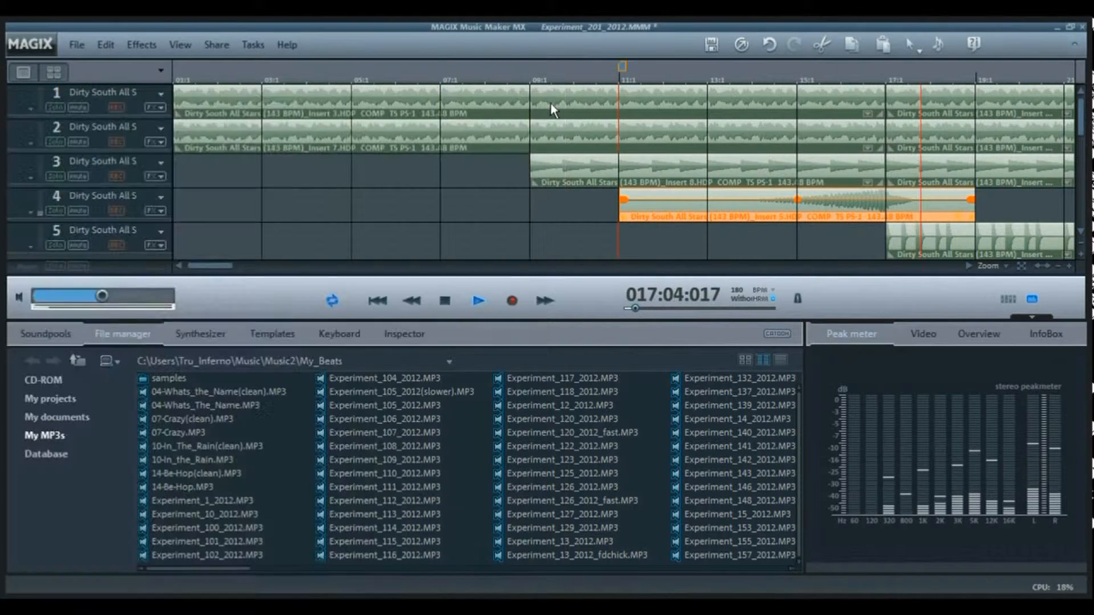
# - Move the playback start to bar 17 and audition track 5 soloed from there
pyautogui.press('space')
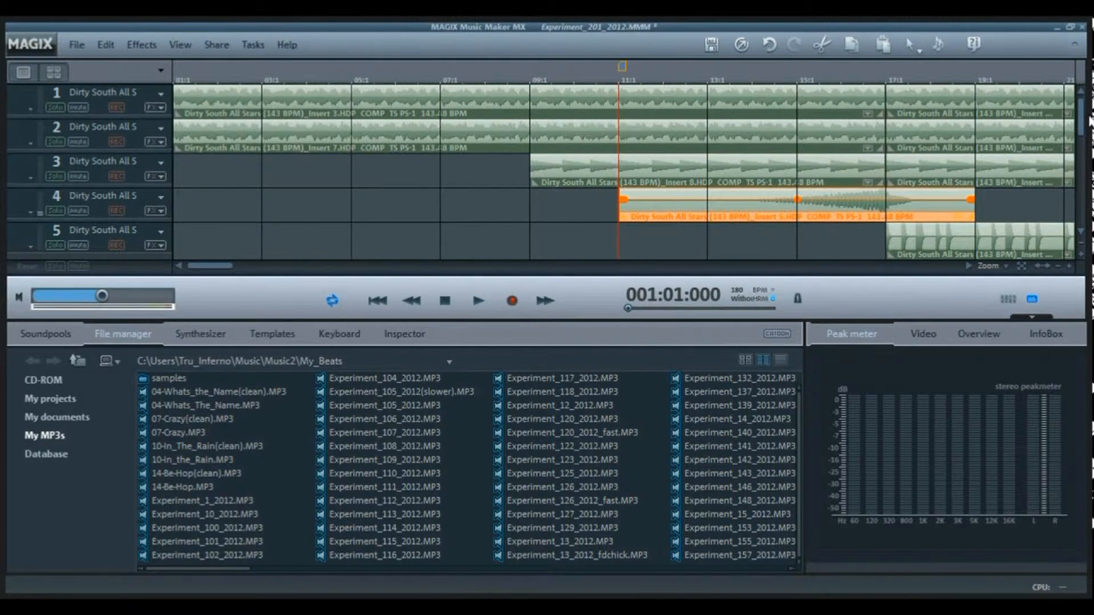
pyautogui.scroll(-2, 1083, 132)
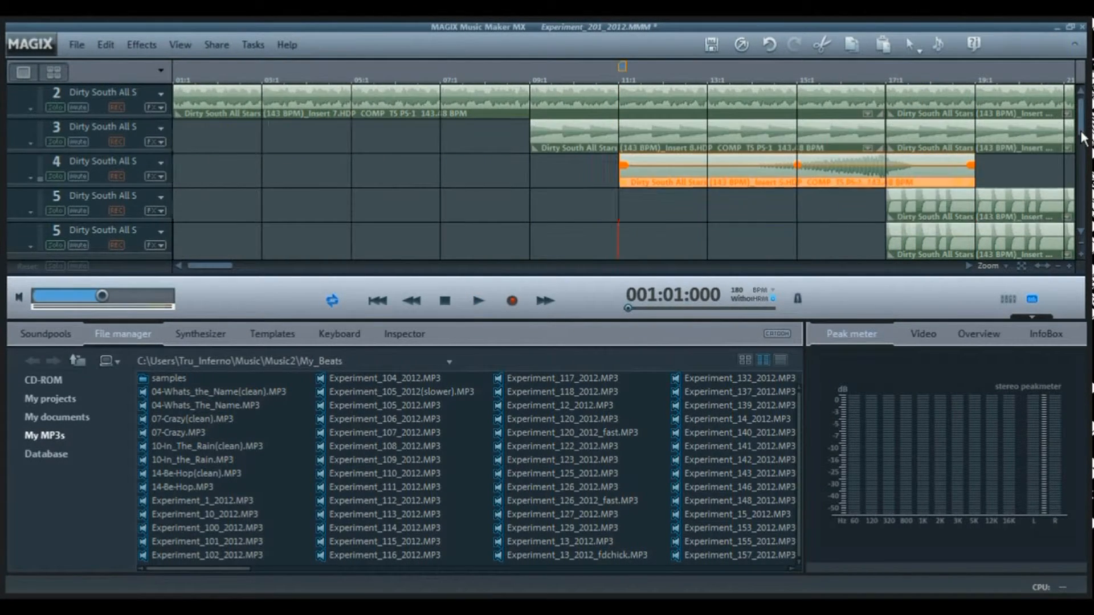
pyautogui.click(884, 79)
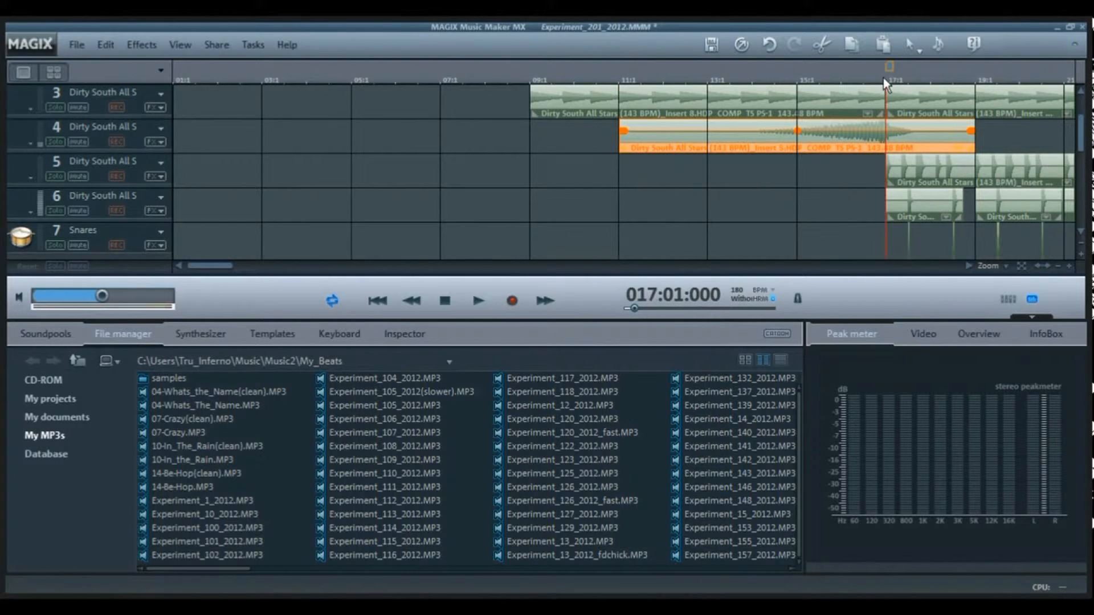
pyautogui.click(57, 176)
pyautogui.press('space')
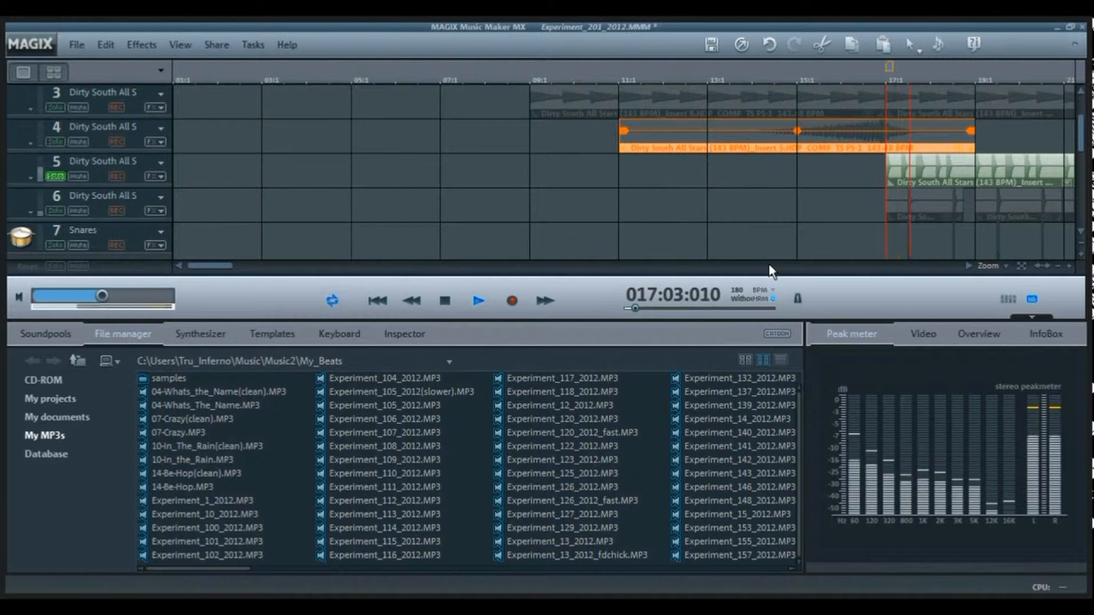
pyautogui.press('space')
# - Examine the effects rack settings of the track 5 clip at bar 17, close the rack without applying changes, and unsolo the track
pyautogui.click(929, 173)
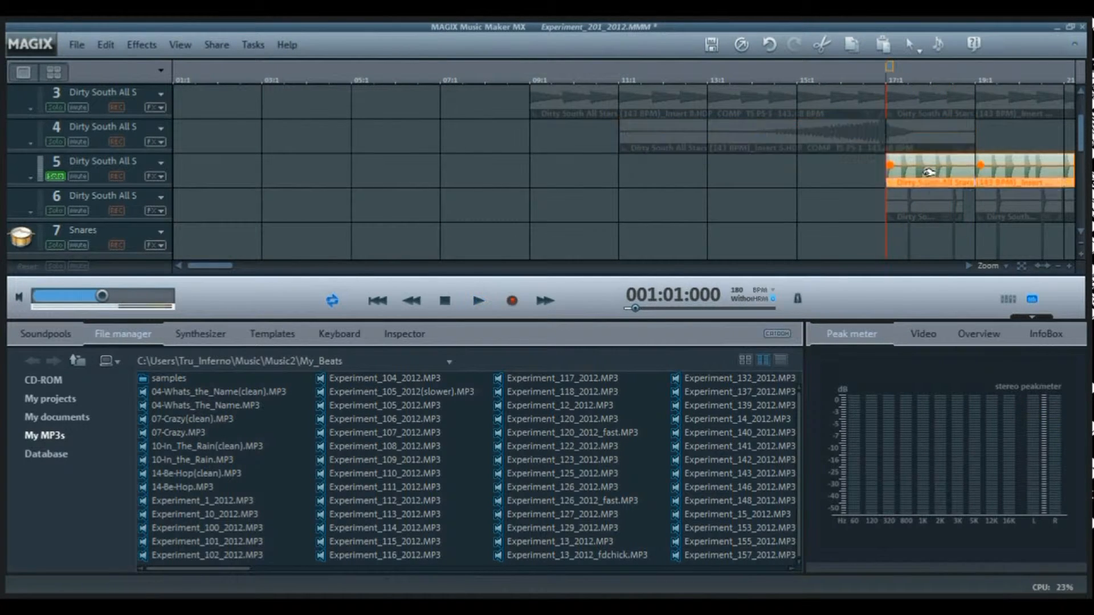
pyautogui.doubleClick(925, 175)
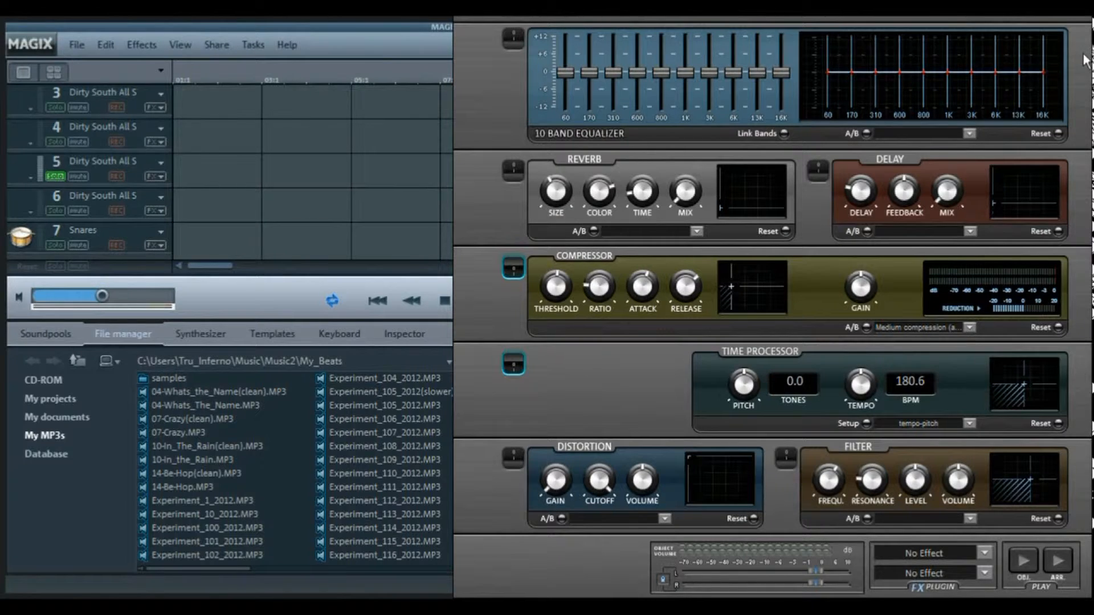
pyautogui.moveTo(1086, 59); pyautogui.dragTo(735, 151)
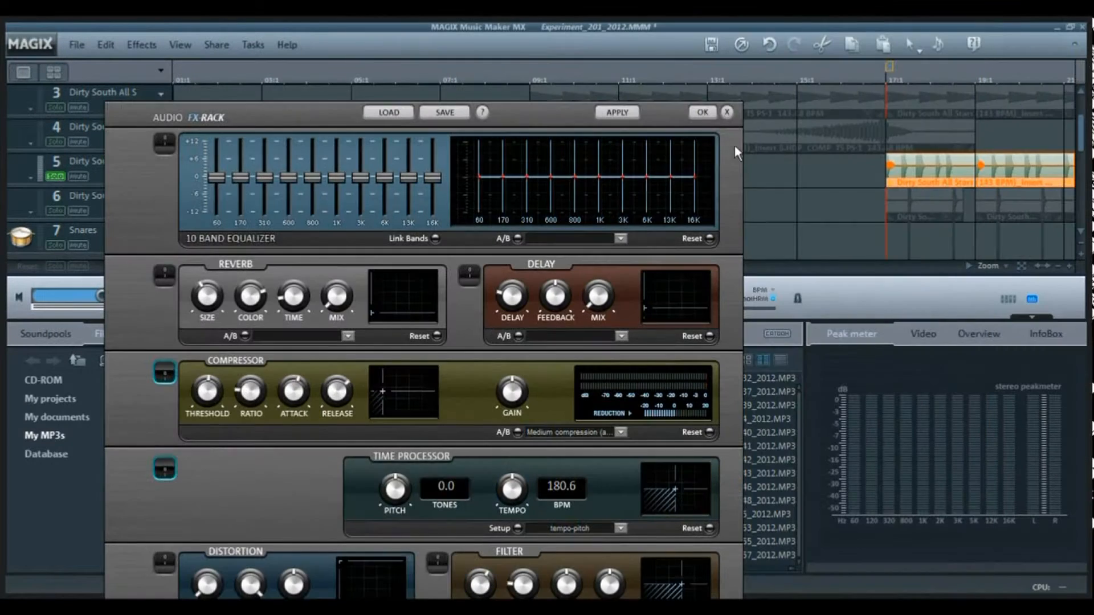
pyautogui.click(727, 113)
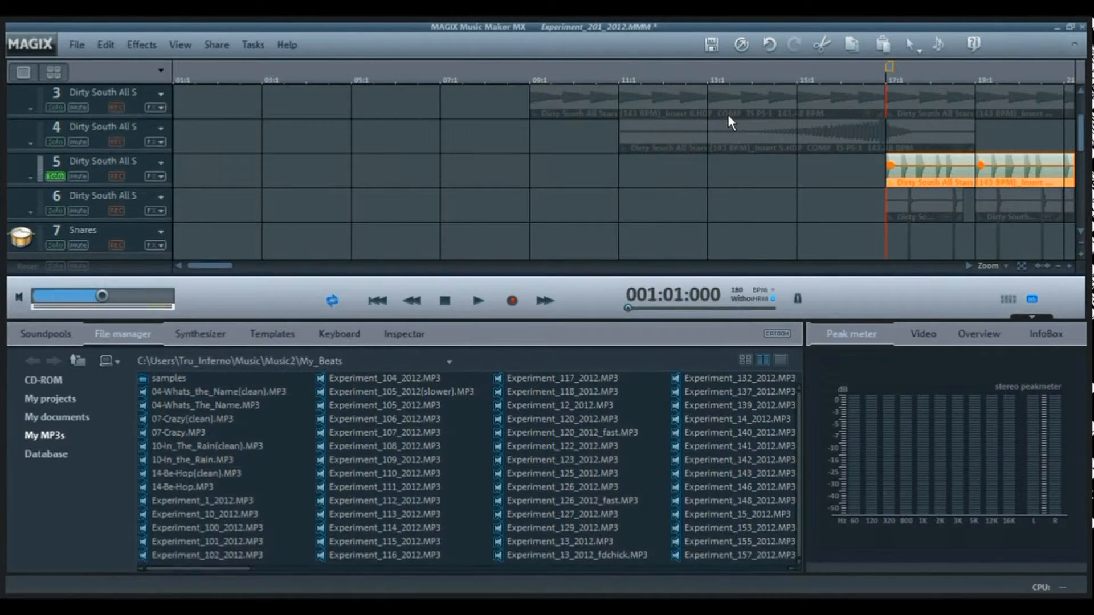
pyautogui.click(51, 176)
# - Audition track 6 soloed from bar 17, check its first clip's effects rack, and unsolo the track
pyautogui.click(54, 211)
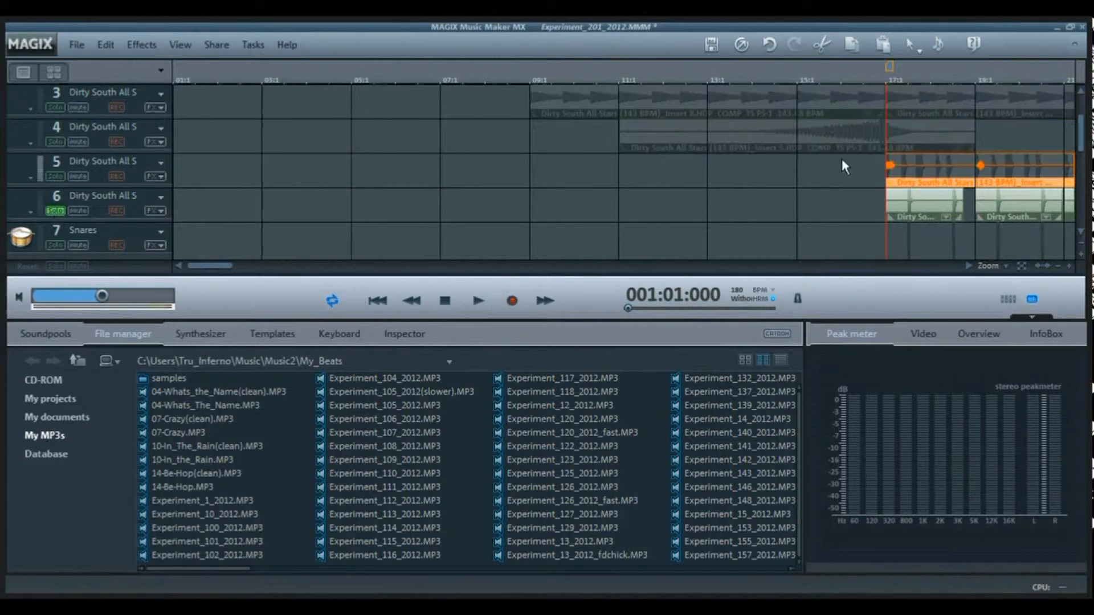
pyautogui.press('space')
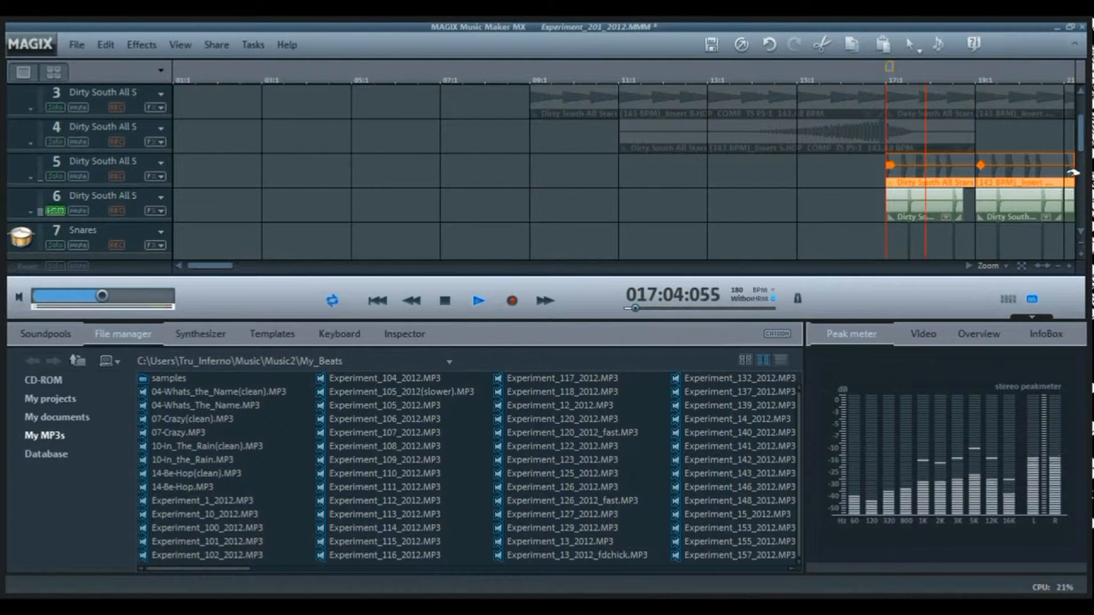
pyautogui.press('space')
pyautogui.moveTo(1083, 147); pyautogui.dragTo(1084, 167)
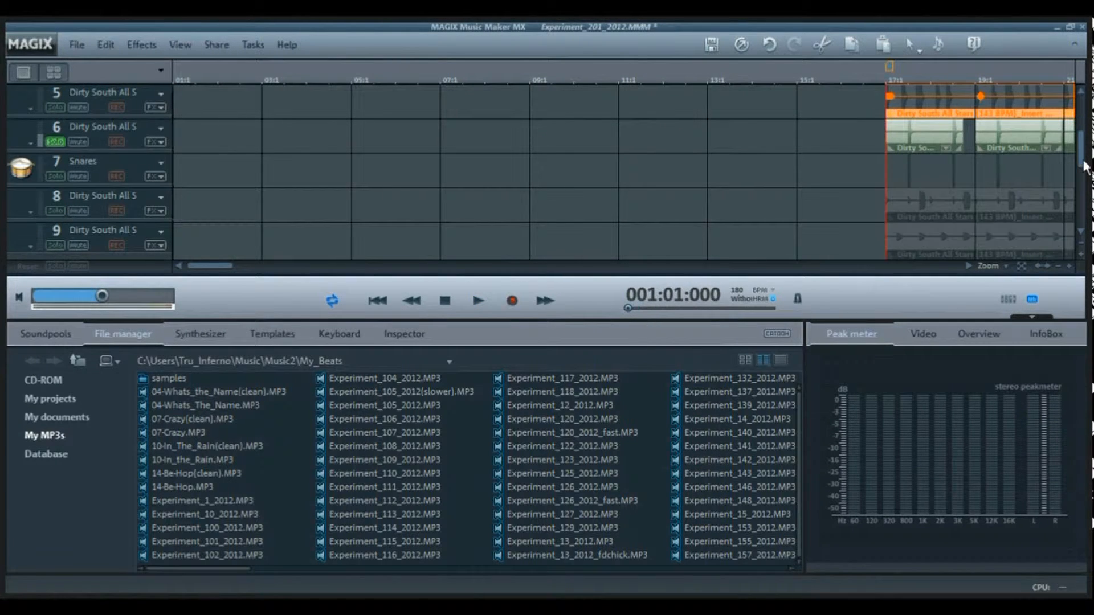
pyautogui.doubleClick(911, 141)
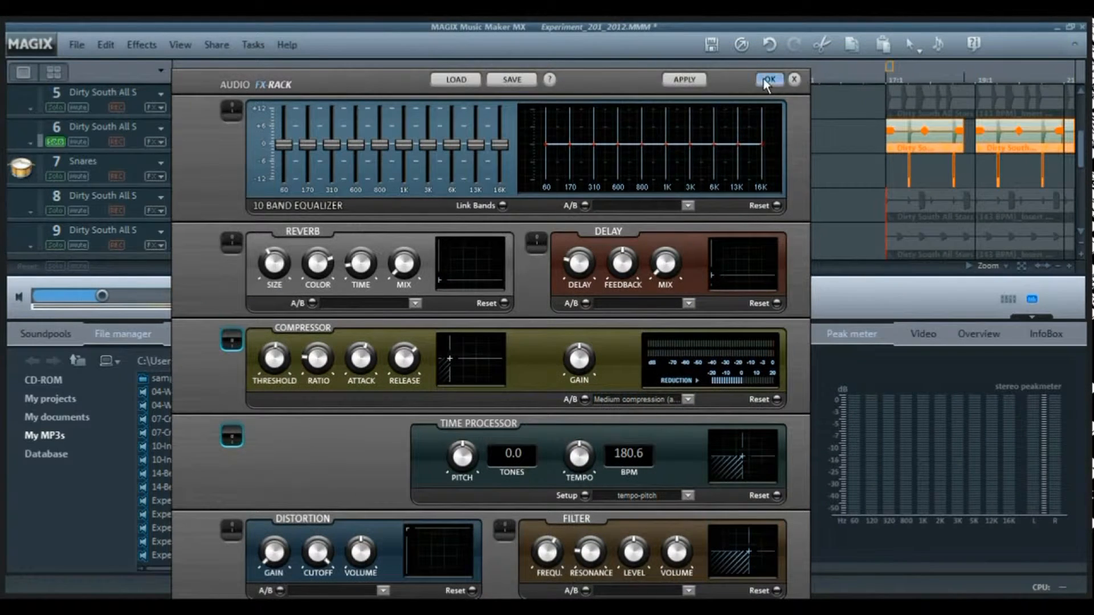
pyautogui.click(766, 79)
pyautogui.click(55, 141)
# - Audition the Snares track on its own from bar 17
pyautogui.click(55, 176)
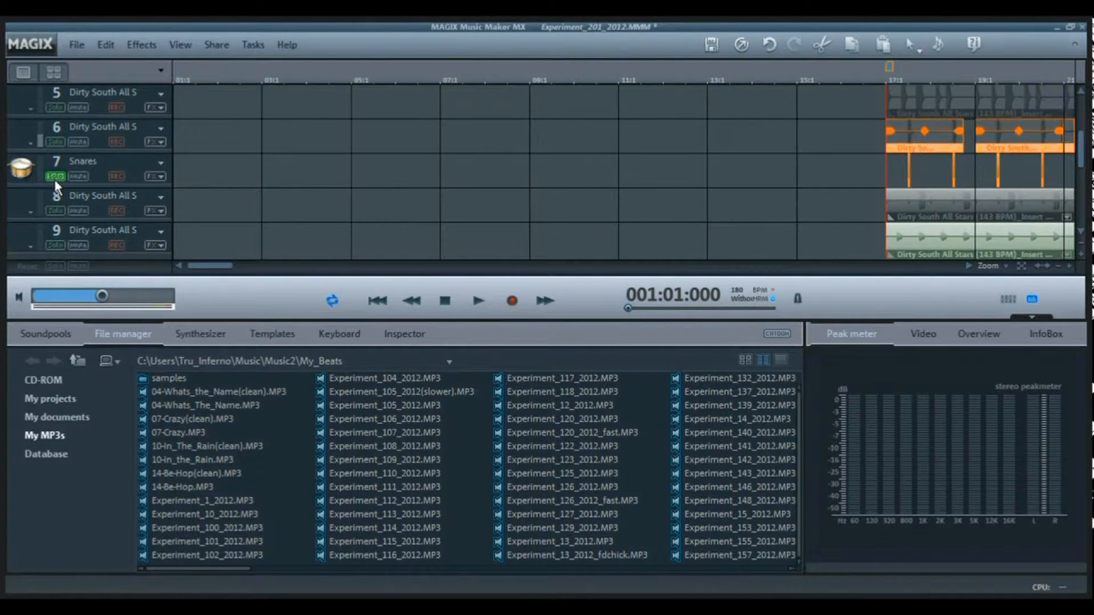
pyautogui.press('space')
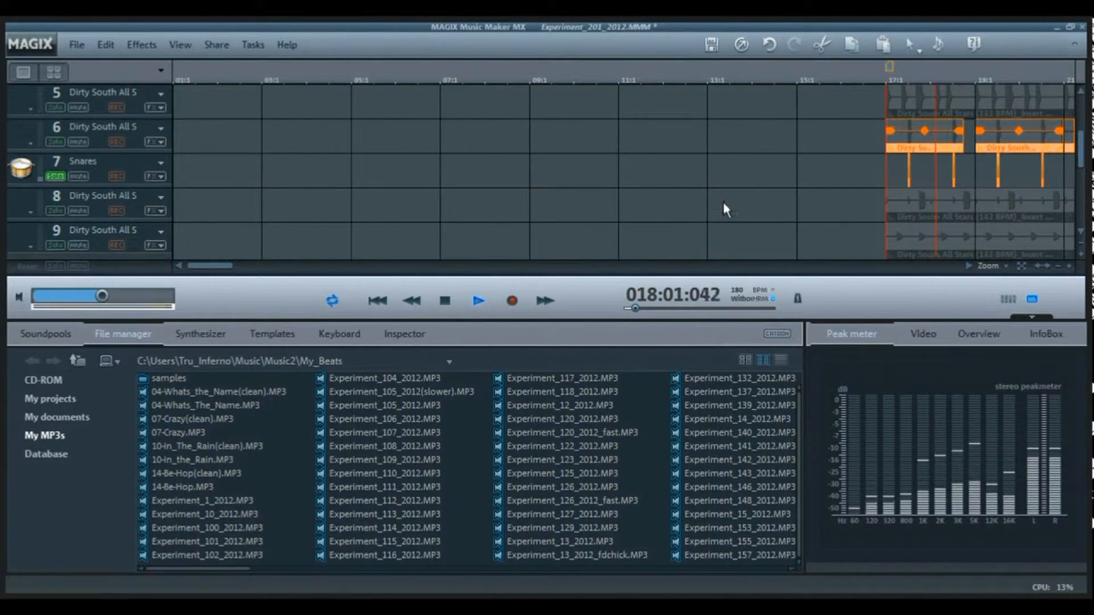
pyautogui.press('space')
# - Solo track 6 together with the Snares track, audition both from bar 17, and clear their solos
pyautogui.click(55, 141)
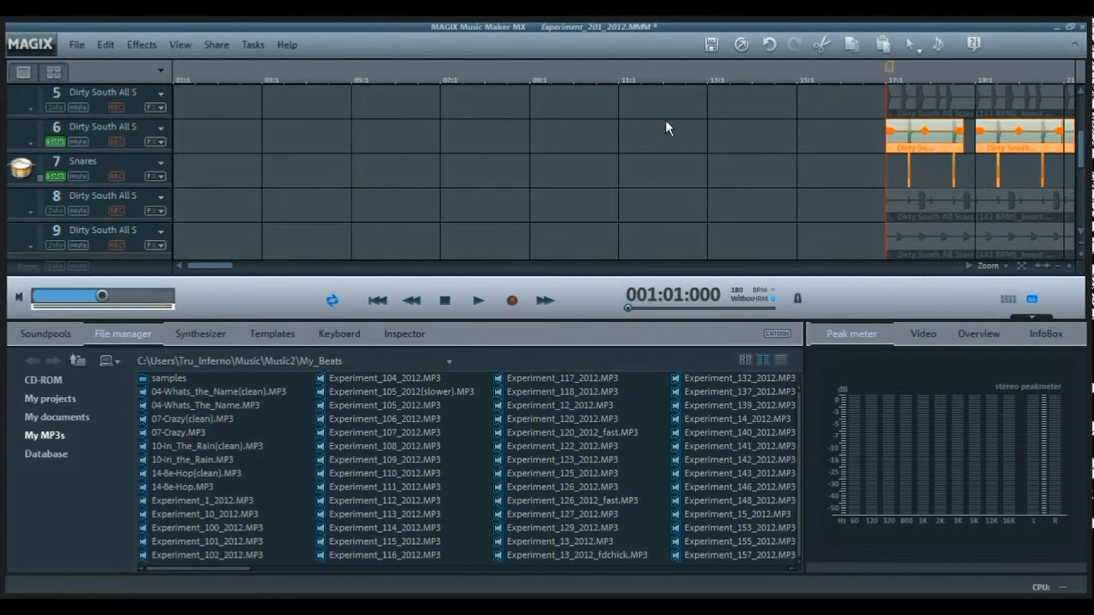
pyautogui.press('space')
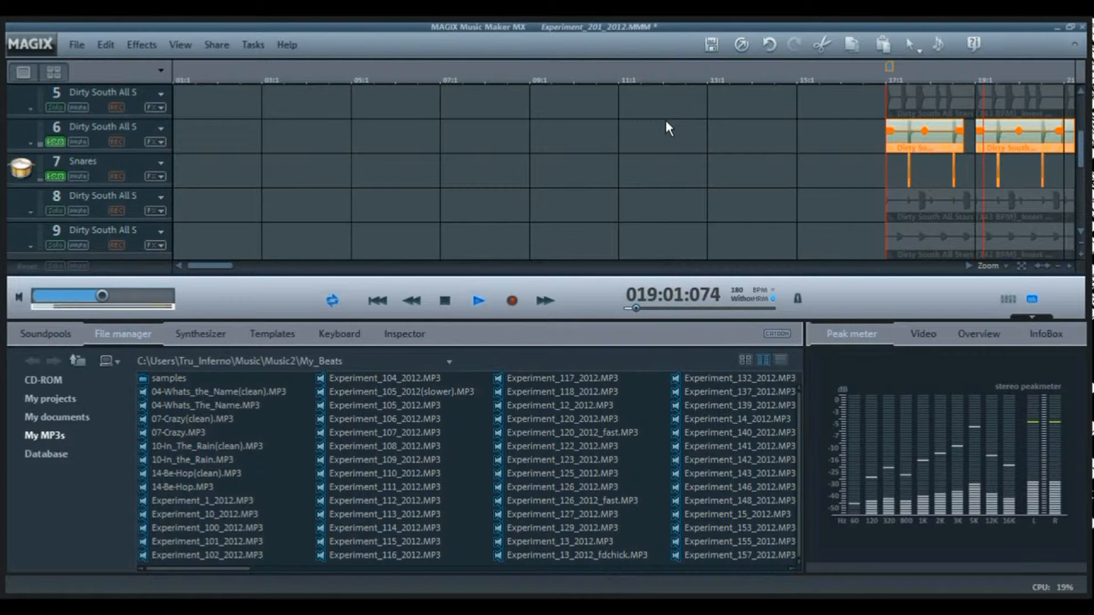
pyautogui.press('space')
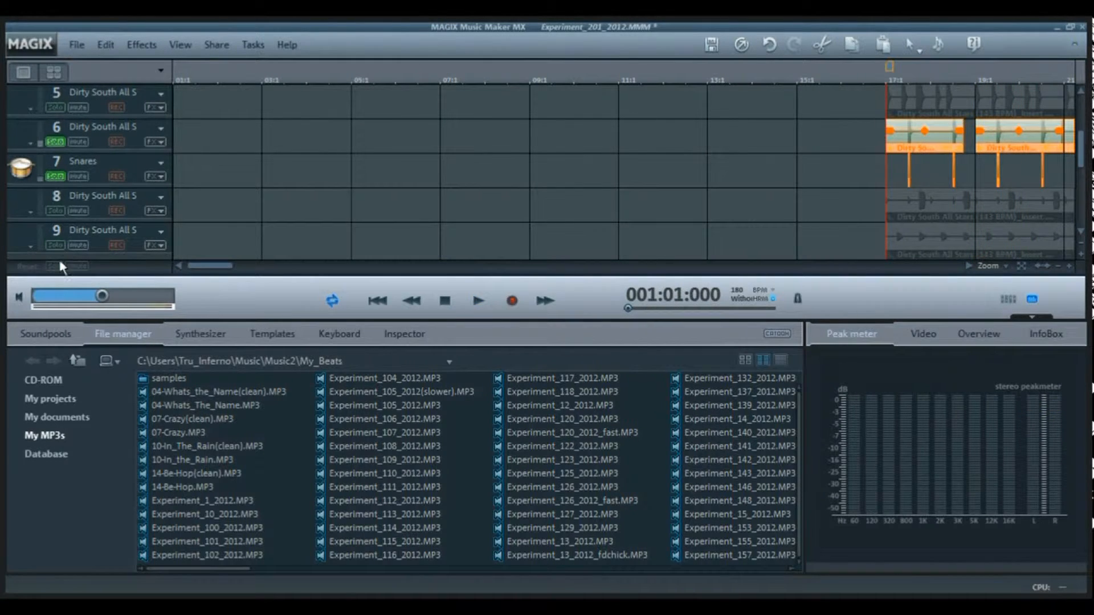
pyautogui.click(57, 266)
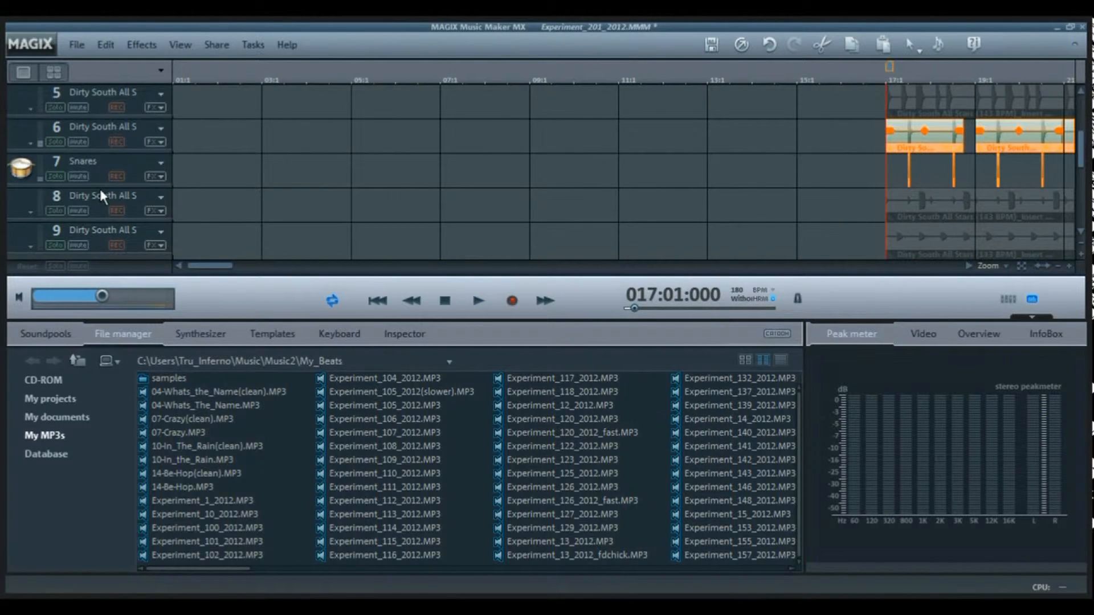
# - Audition track 8 soloed and examine its clip's effects rack during playback, closing the rack without applying changes
pyautogui.click(49, 210)
pyautogui.press('space')
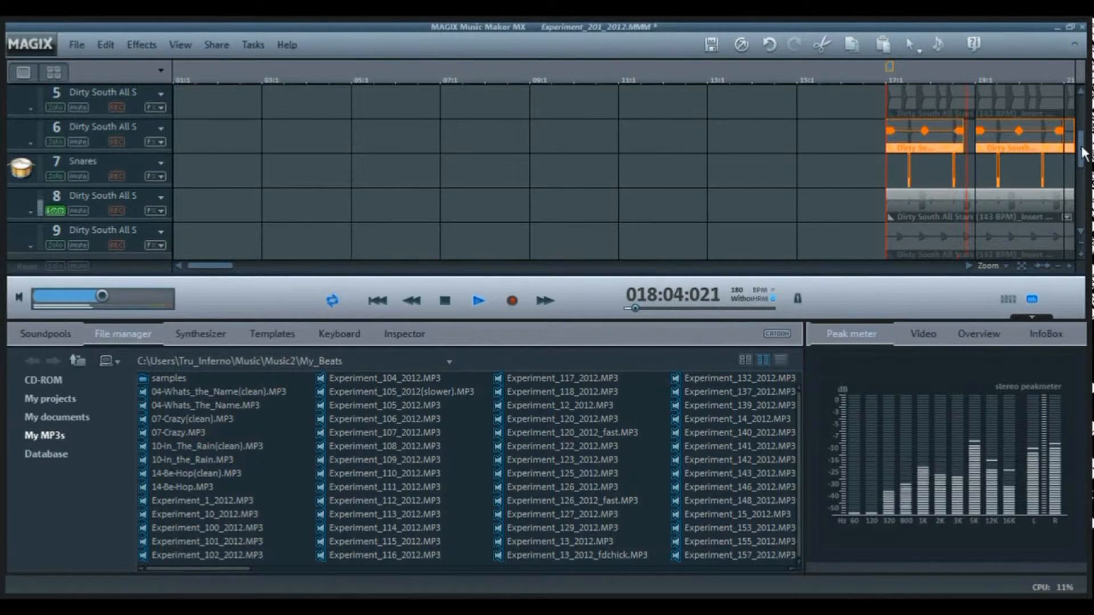
pyautogui.moveTo(1084, 153); pyautogui.dragTo(1084, 169)
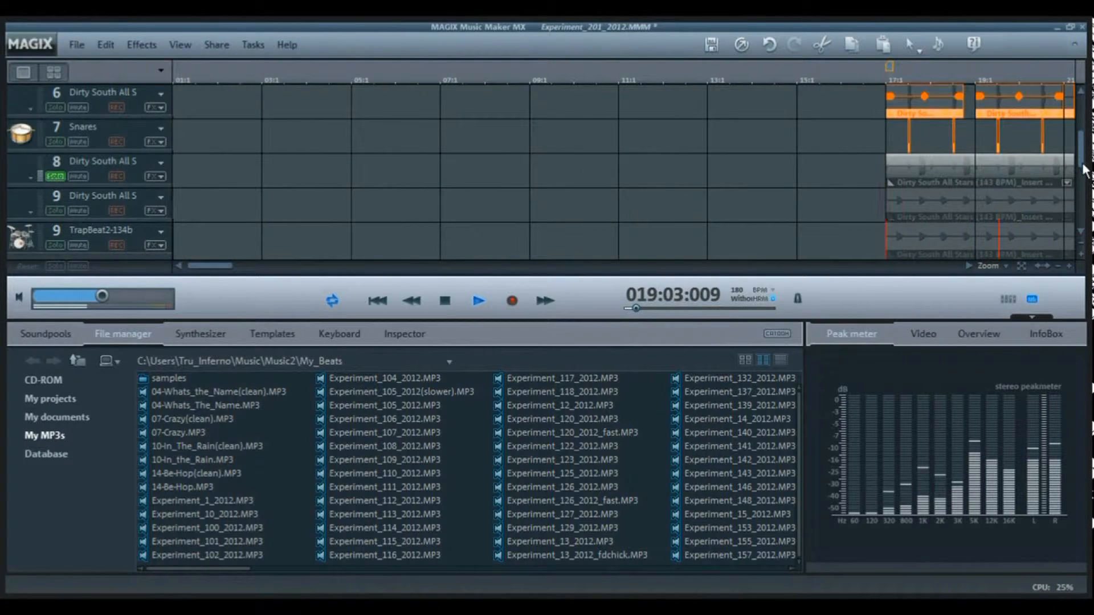
pyautogui.click(983, 164)
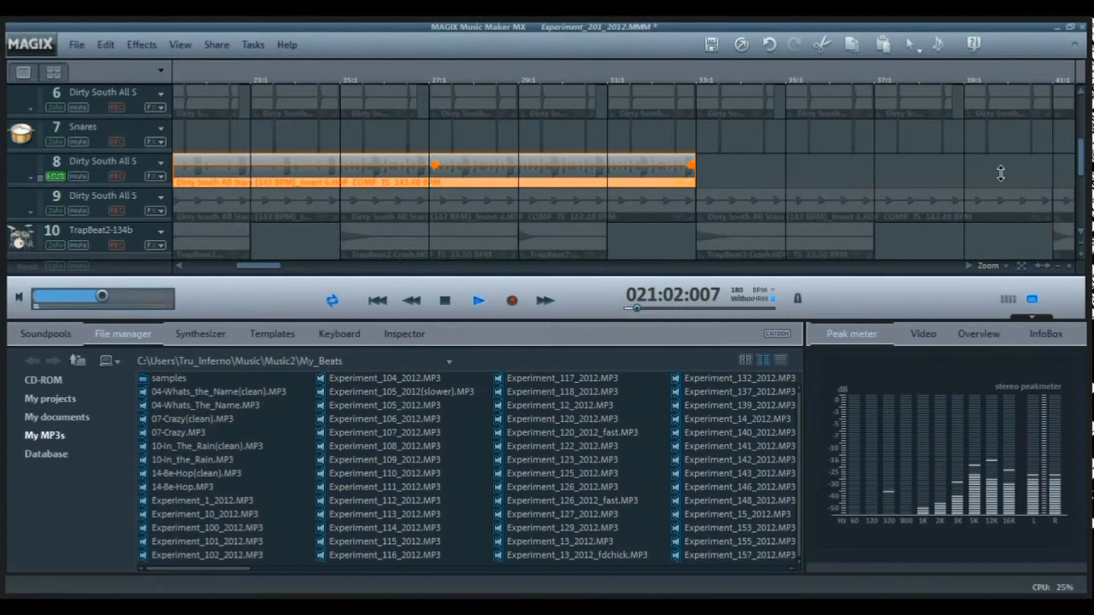
pyautogui.doubleClick(511, 175)
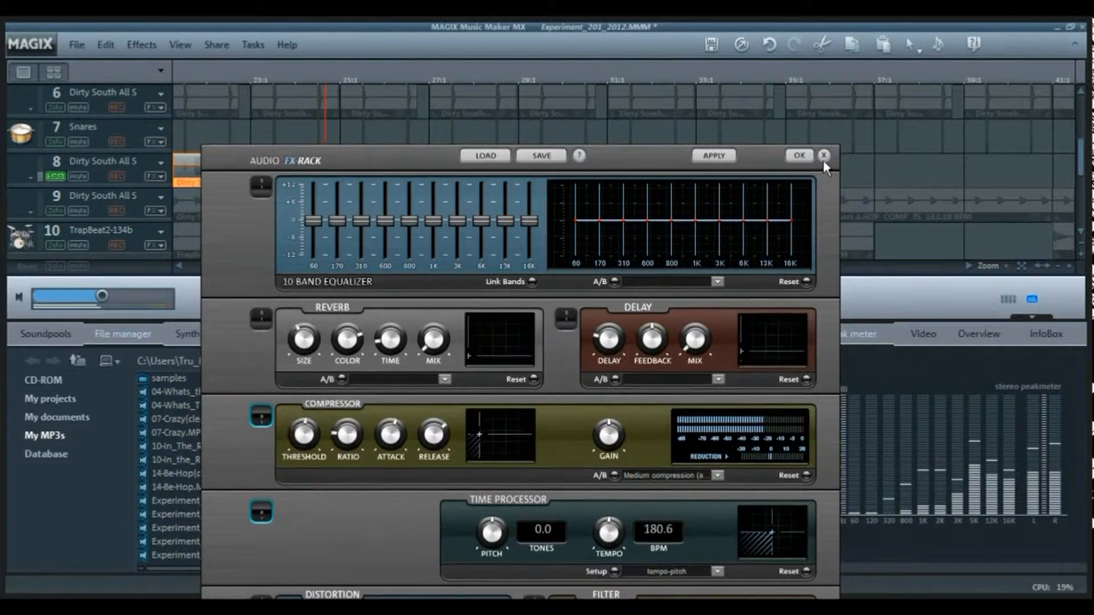
pyautogui.click(823, 159)
# - Switch the solo from track 8 to track 9, audition it from bar 17, and unsolo it
pyautogui.click(55, 210)
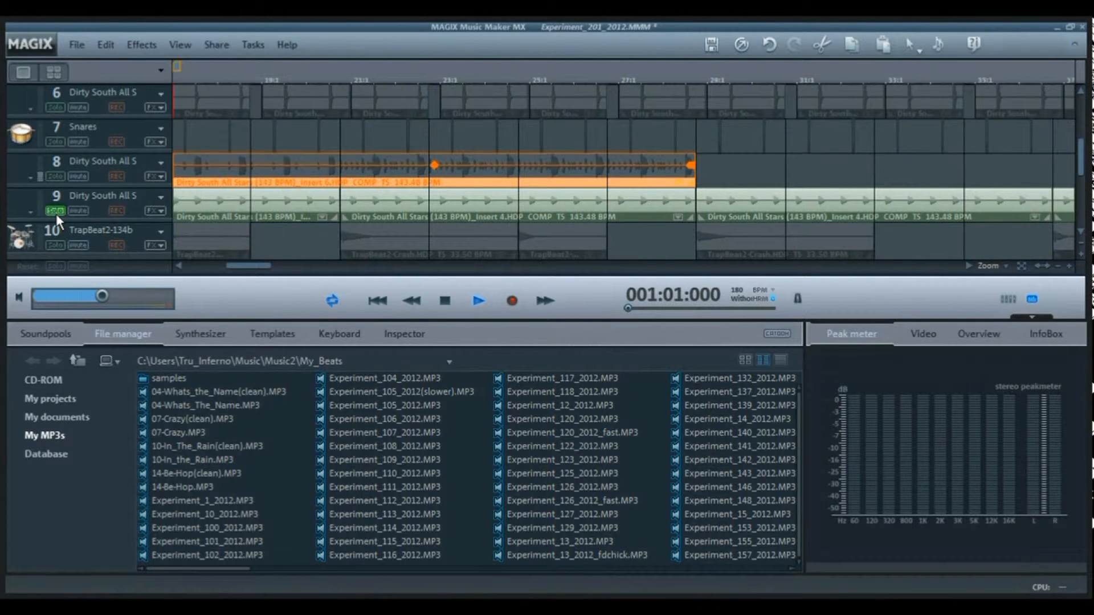
pyautogui.press('space')
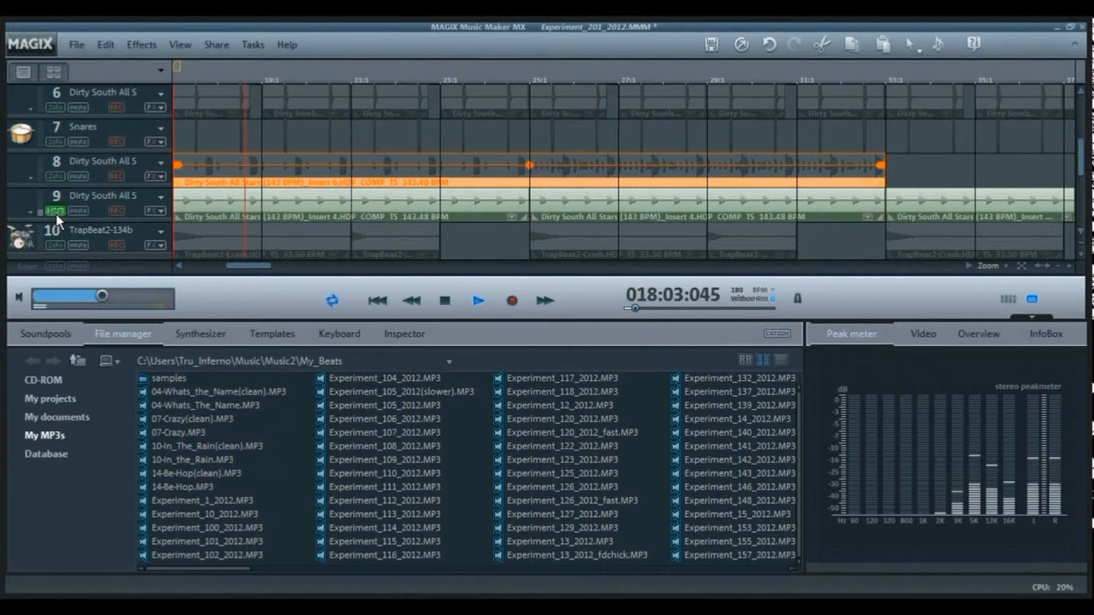
pyautogui.press('space')
pyautogui.click(55, 211)
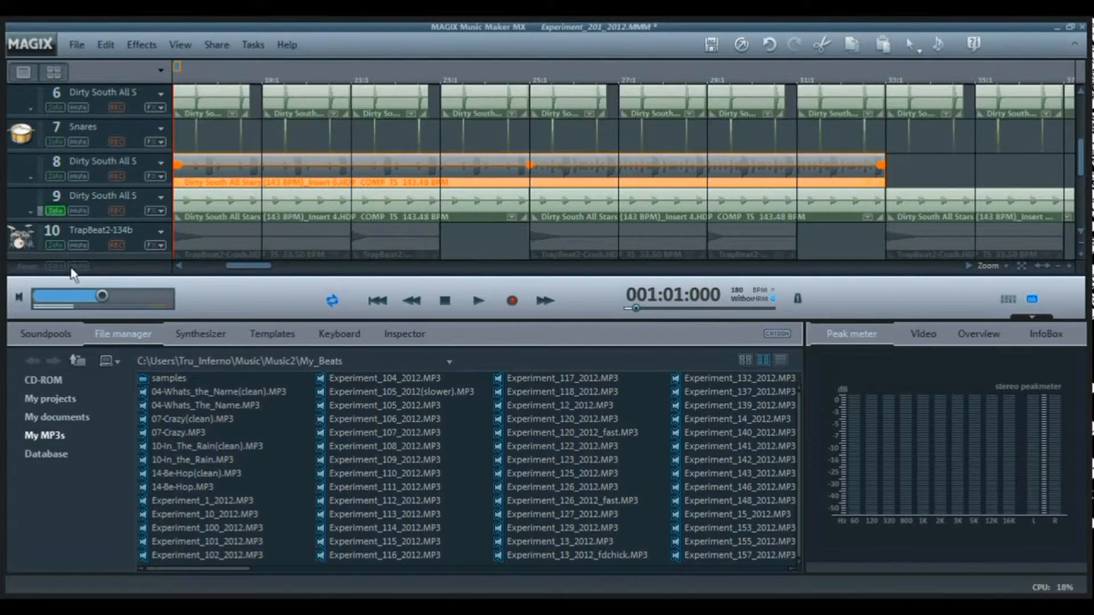
# - Audition the TrapBeat2-134b crash clips on track 10 soloed, unsolo the track, and stop playback
pyautogui.click(55, 245)
pyautogui.press('space')
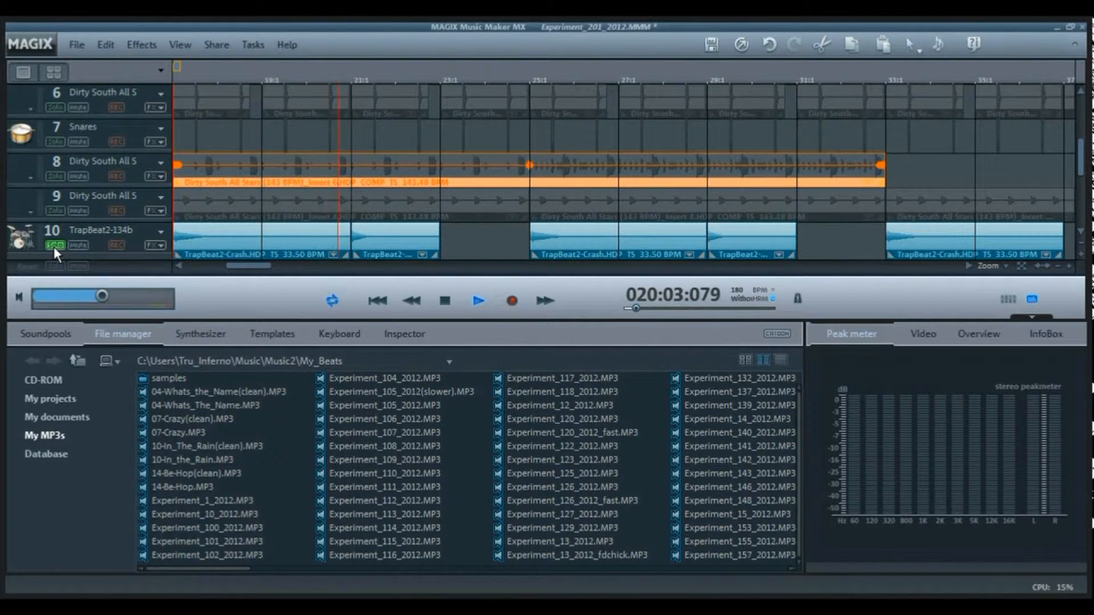
pyautogui.click(54, 247)
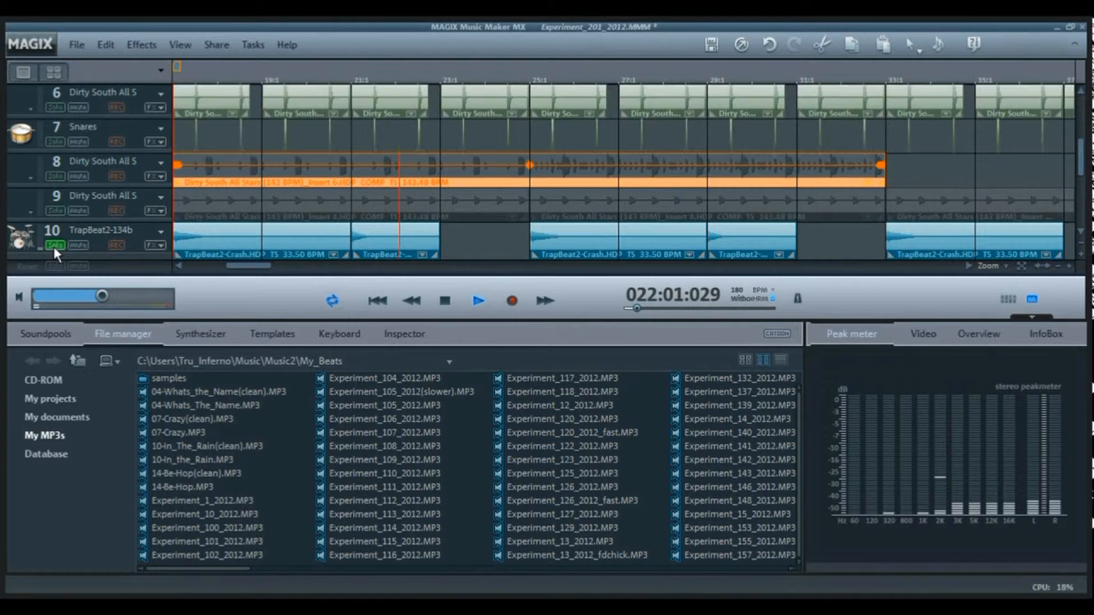
pyautogui.scroll(-2, 238, 252)
pyautogui.press('space')
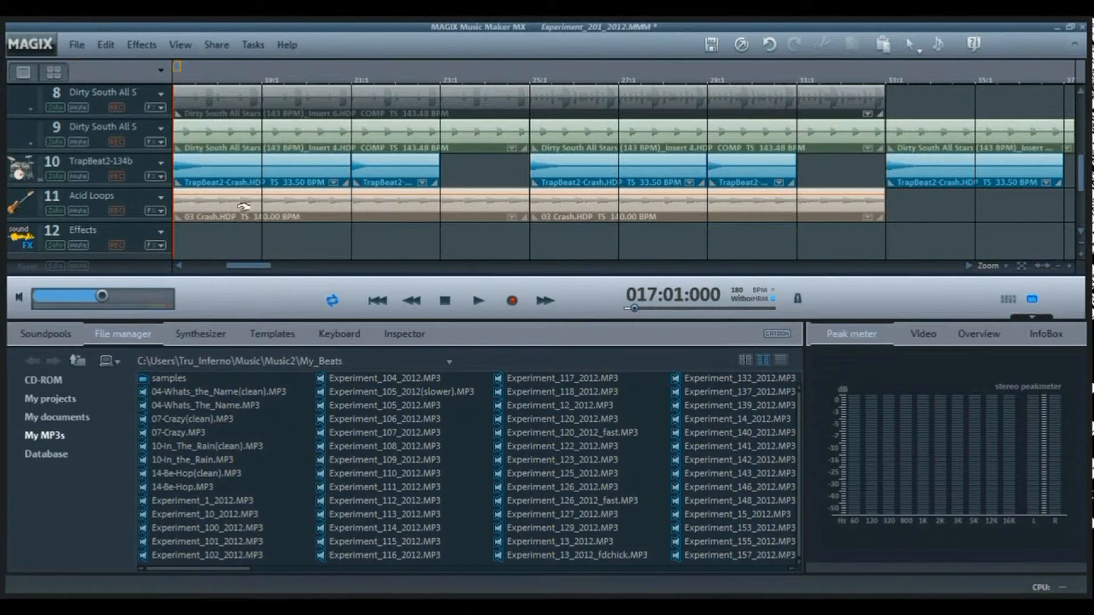
# - Audition the Acid Loops track soloed, check the first 03 Crash clip's effects rack during playback, and unsolo the track
pyautogui.click(55, 210)
pyautogui.press('space')
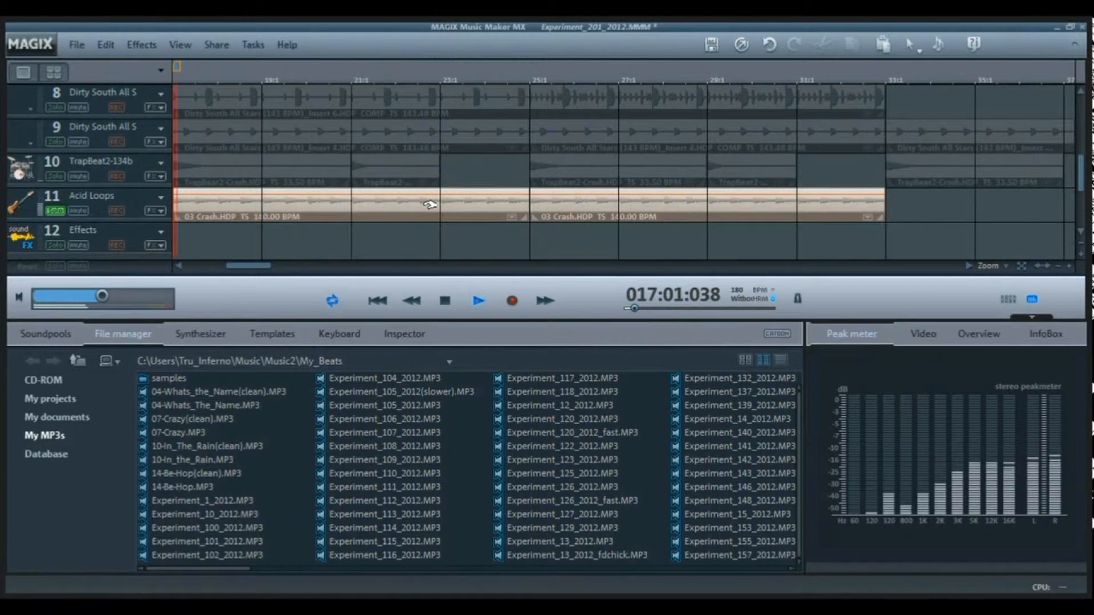
pyautogui.doubleClick(394, 213)
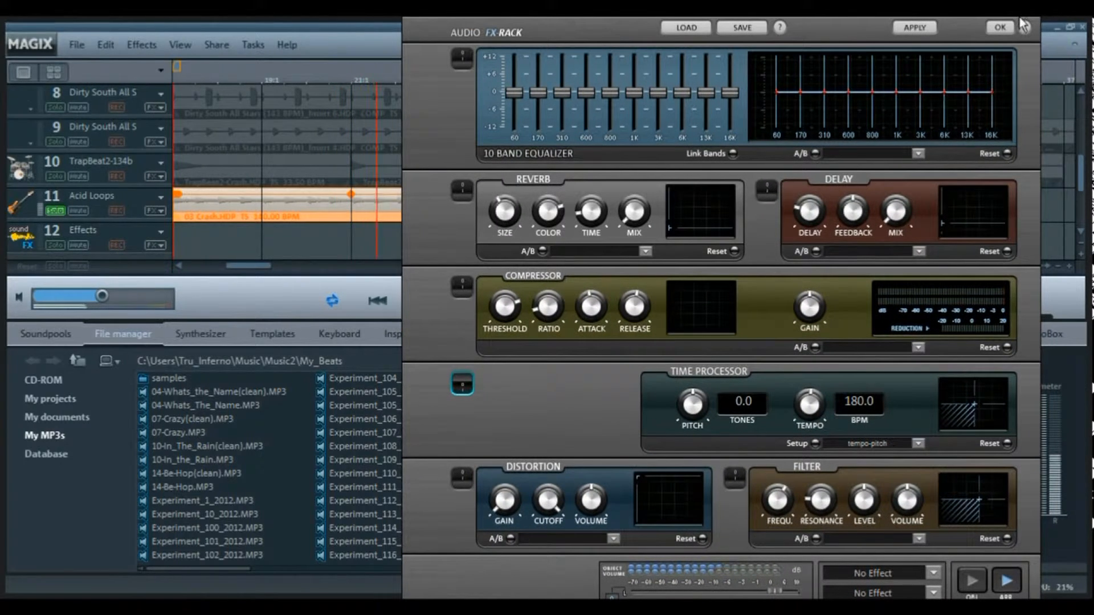
pyautogui.click(1026, 28)
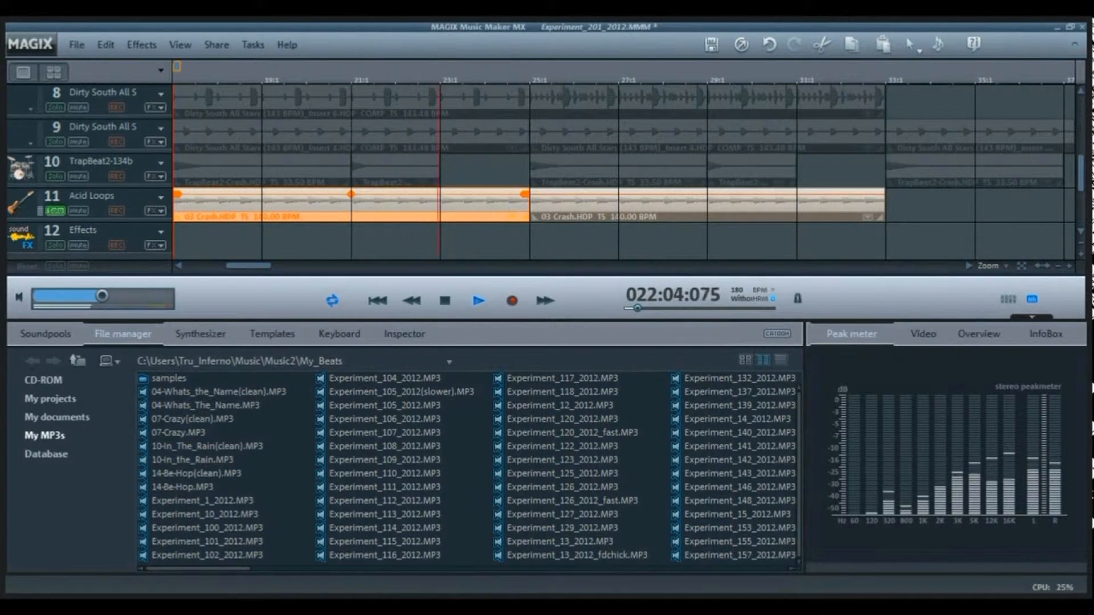
pyautogui.press('space')
pyautogui.click(56, 211)
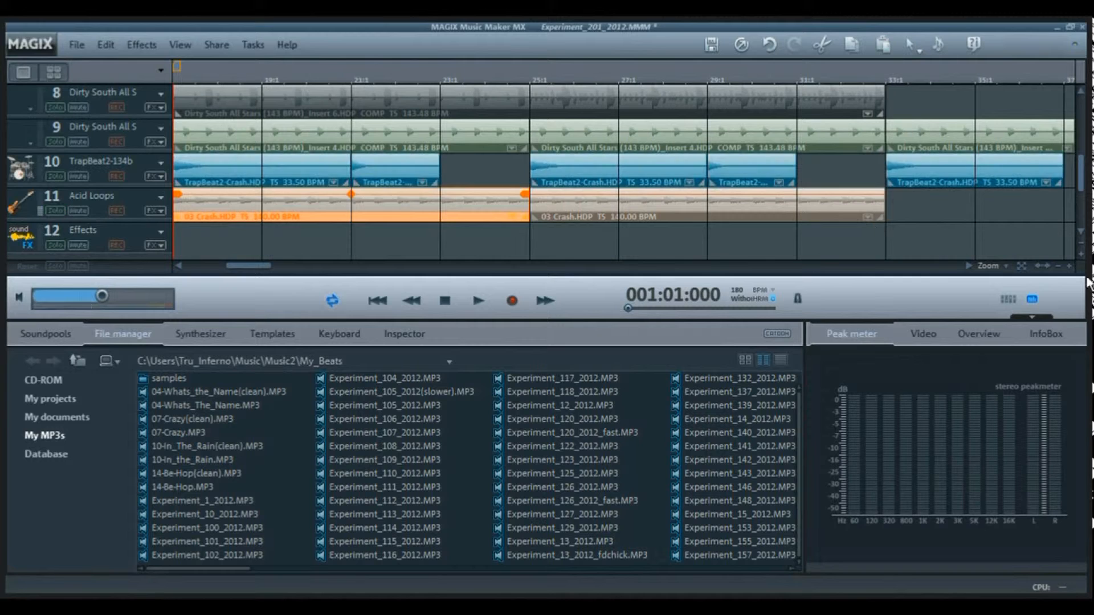
# - Survey the arrangement's opening sections across the tracks and highlight the track 2 and 3 clips from bar 33 to 65
pyautogui.click(1059, 269)
pyautogui.click(1059, 268)
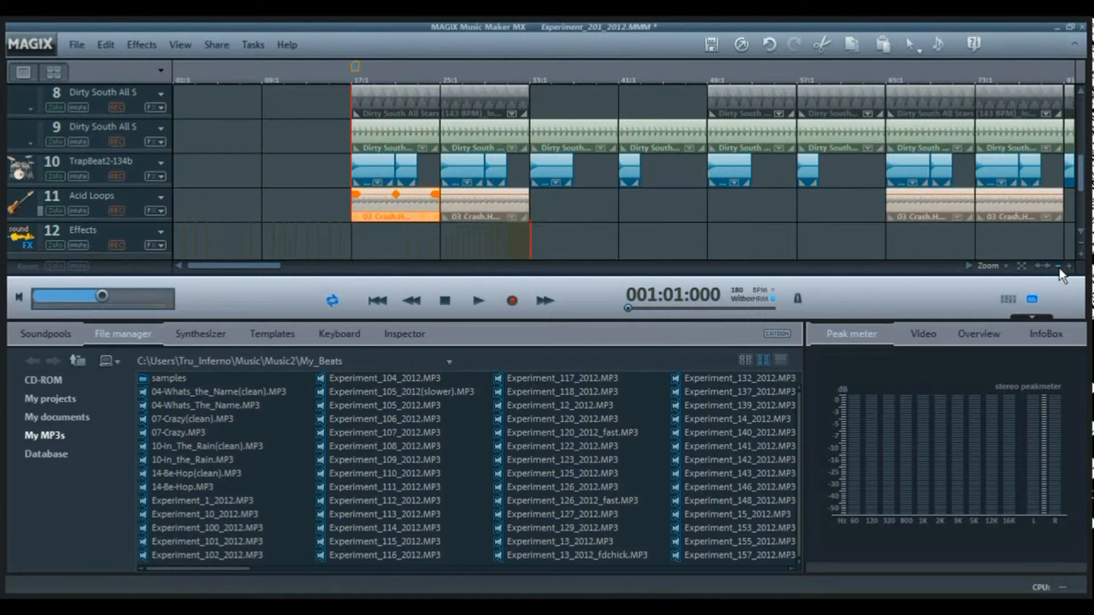
pyautogui.moveTo(1083, 183); pyautogui.dragTo(1089, 69)
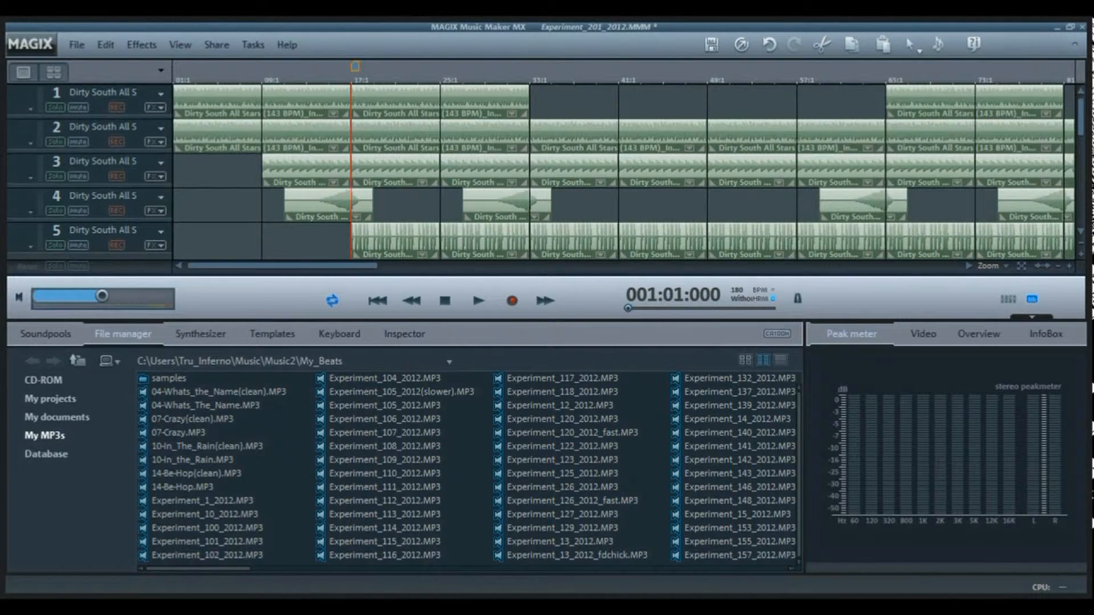
pyautogui.moveTo(1081, 114)
pyautogui.mouseDown()
pyautogui.moveTo(1082, 147)
pyautogui.moveTo(1082, 112)
pyautogui.mouseUp()
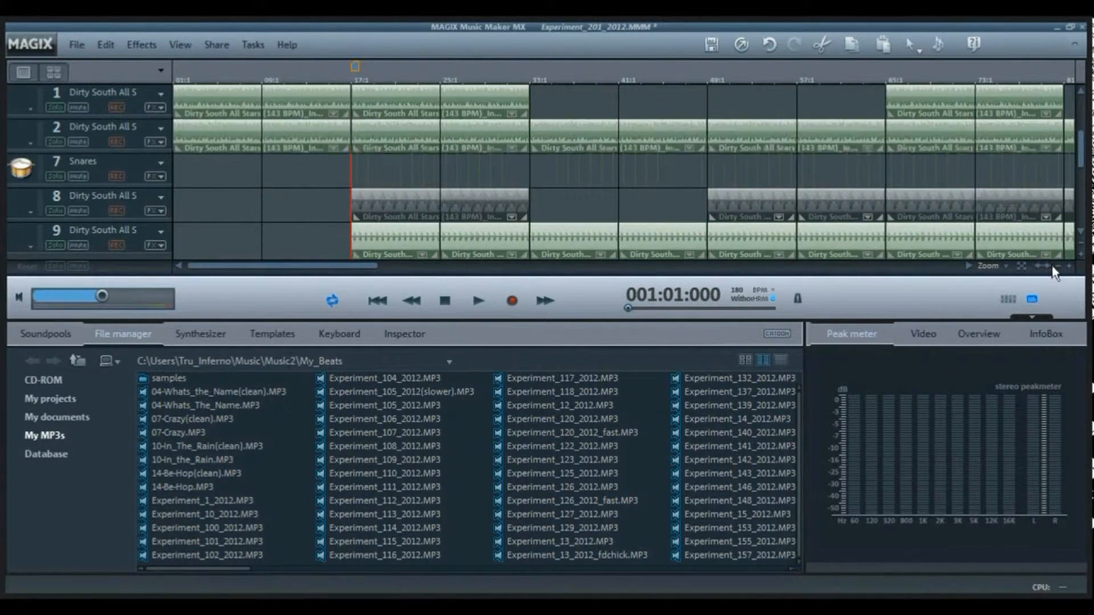
pyautogui.click(1057, 266)
pyautogui.click(1057, 266)
pyautogui.click(1057, 267)
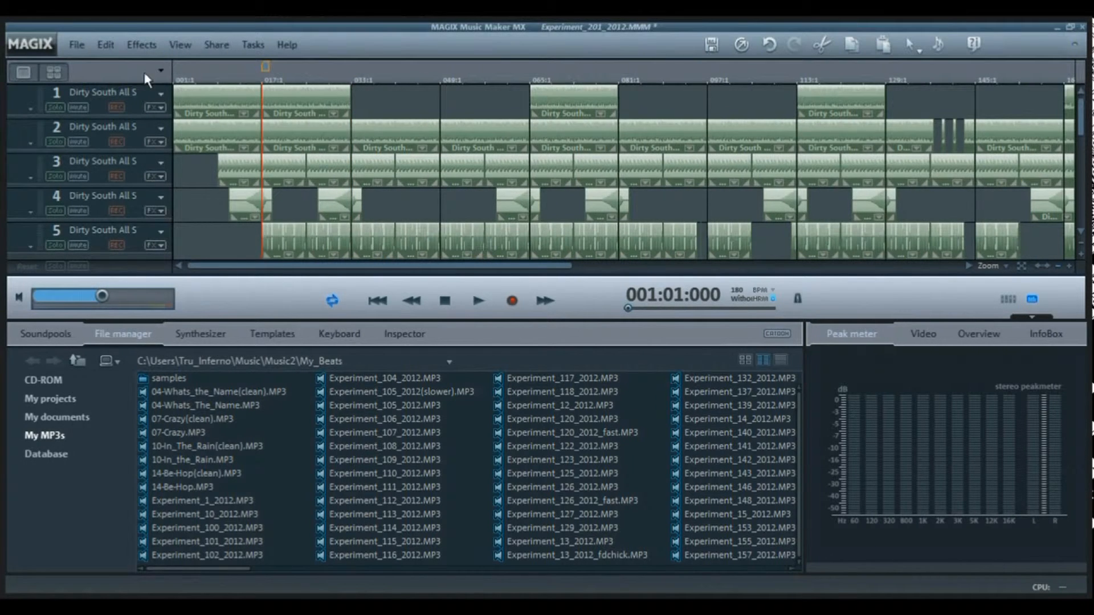
pyautogui.click(238, 101)
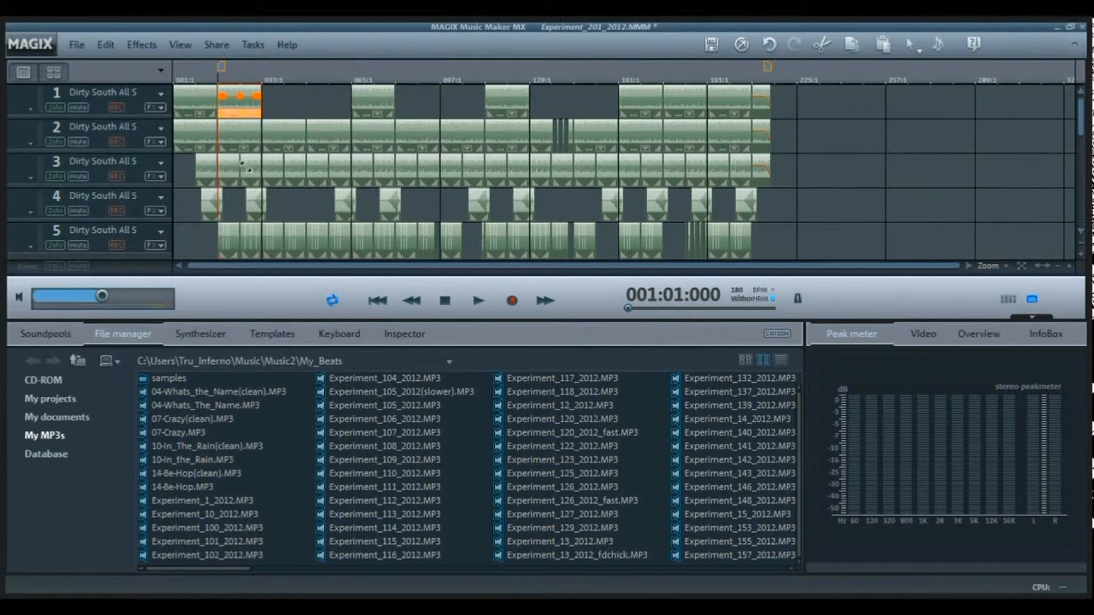
pyautogui.moveTo(275, 136); pyautogui.dragTo(339, 171)
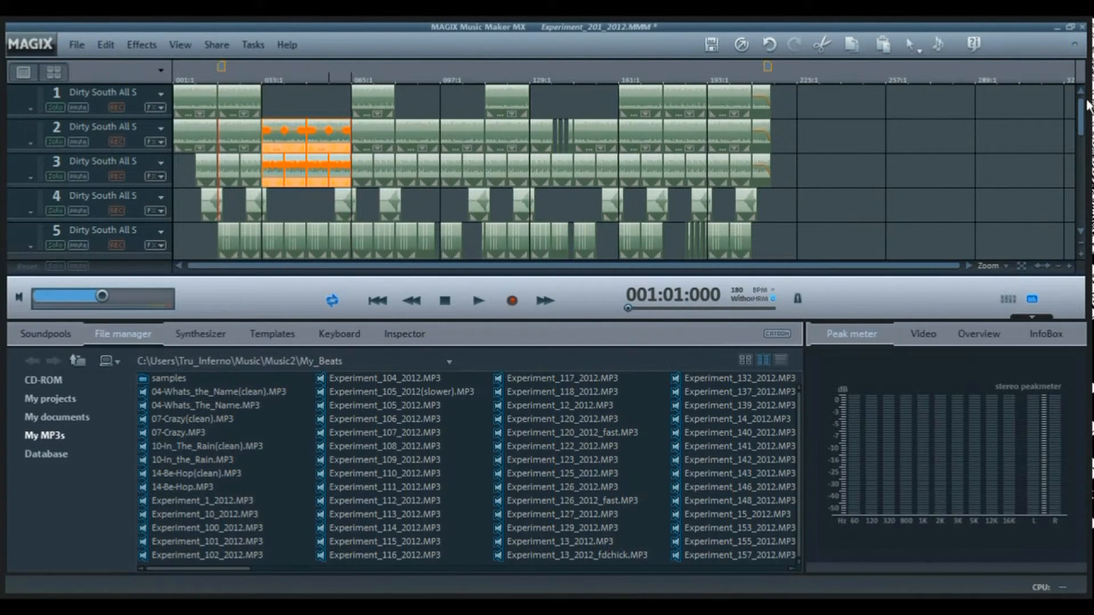
# - Examine the clip layout of tracks 4 to 13 from bar 17 onward, dismissing the Windows update notification
pyautogui.moveTo(1085, 105); pyautogui.dragTo(1085, 147)
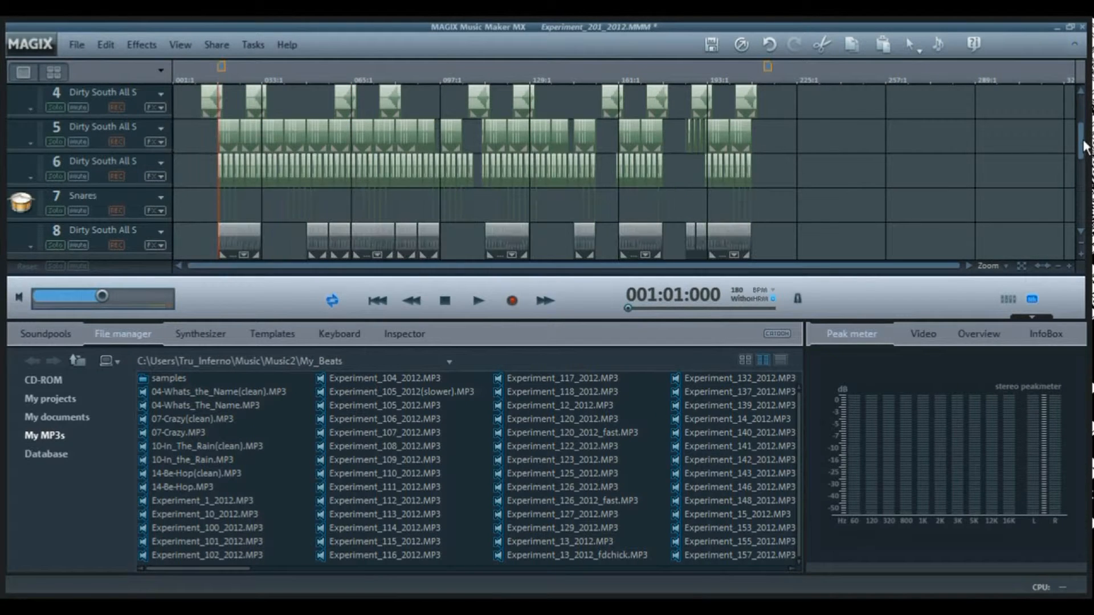
pyautogui.click(1069, 266)
pyautogui.click(1069, 266)
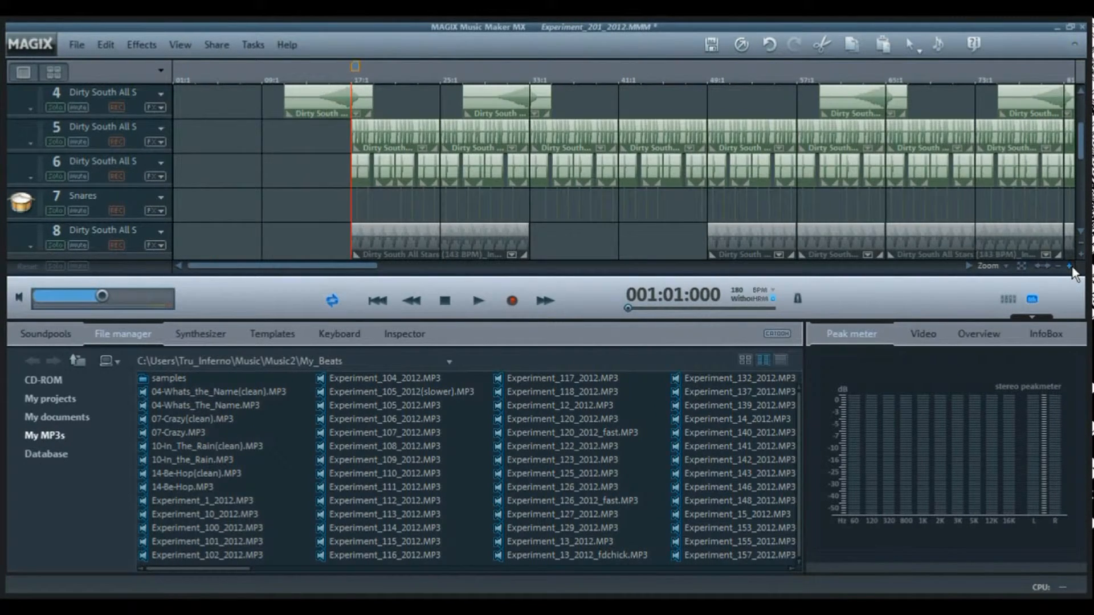
pyautogui.click(1070, 266)
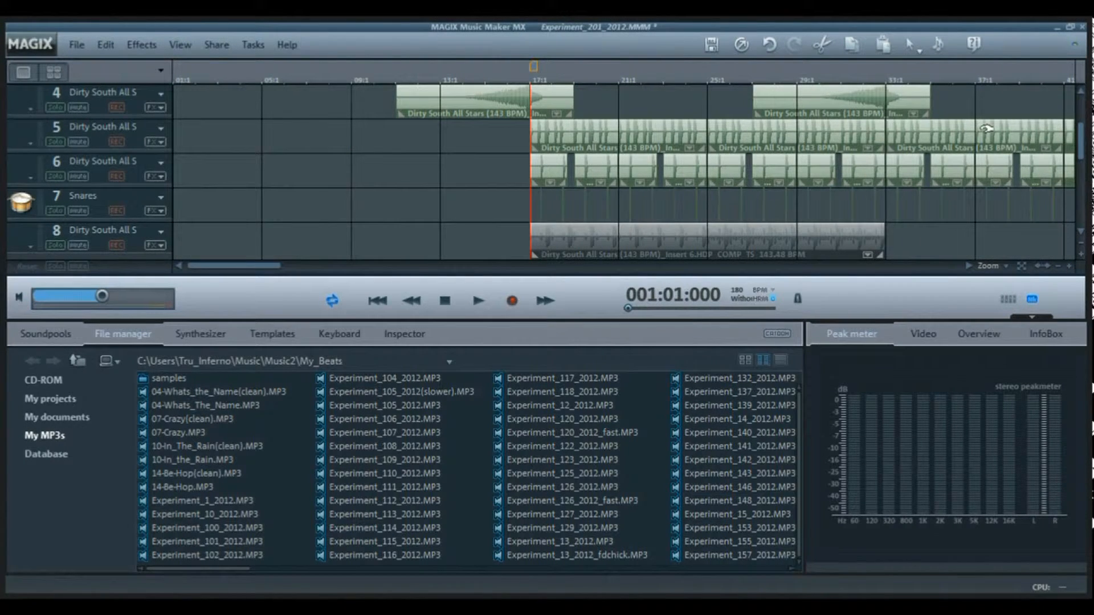
pyautogui.scroll(-4, 1079, 192)
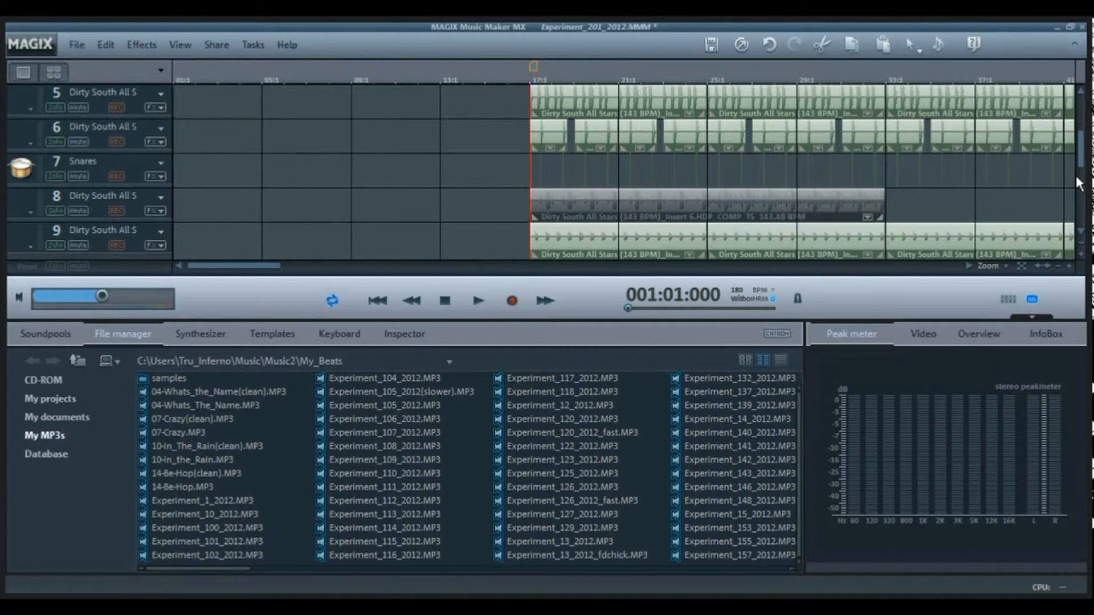
pyautogui.scroll(-1, 1078, 192)
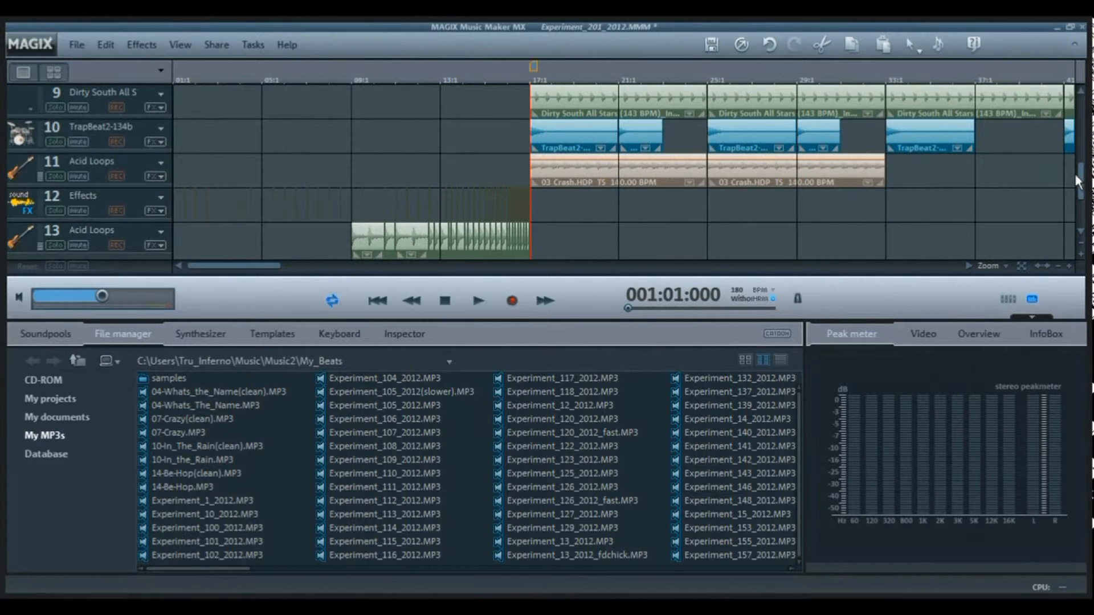
pyautogui.scroll(1, 1077, 188)
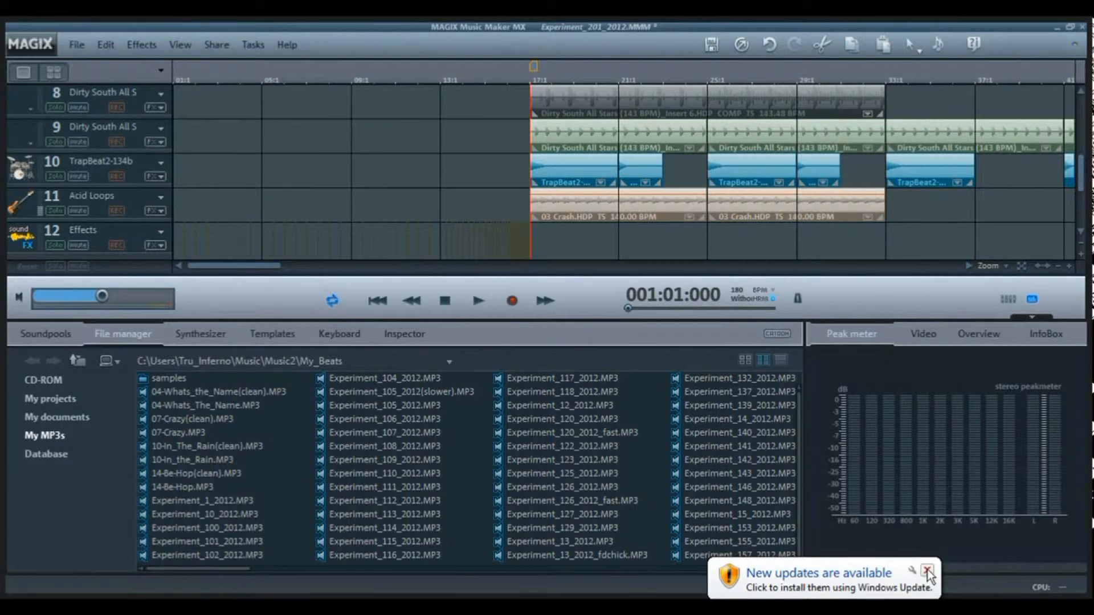
pyautogui.click(927, 570)
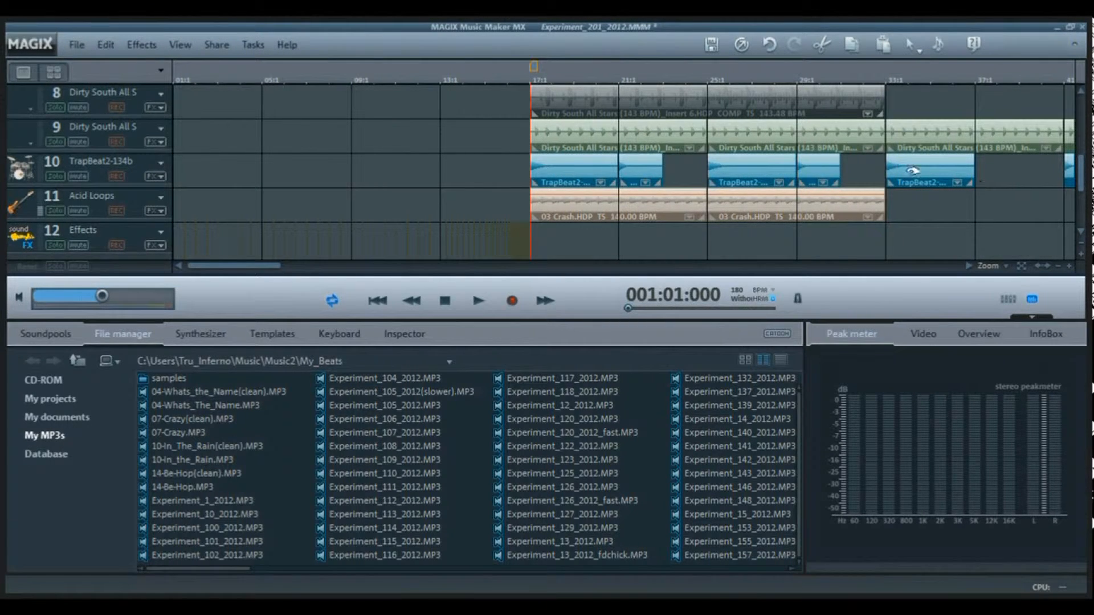
pyautogui.moveTo(215, 266); pyautogui.dragTo(267, 268)
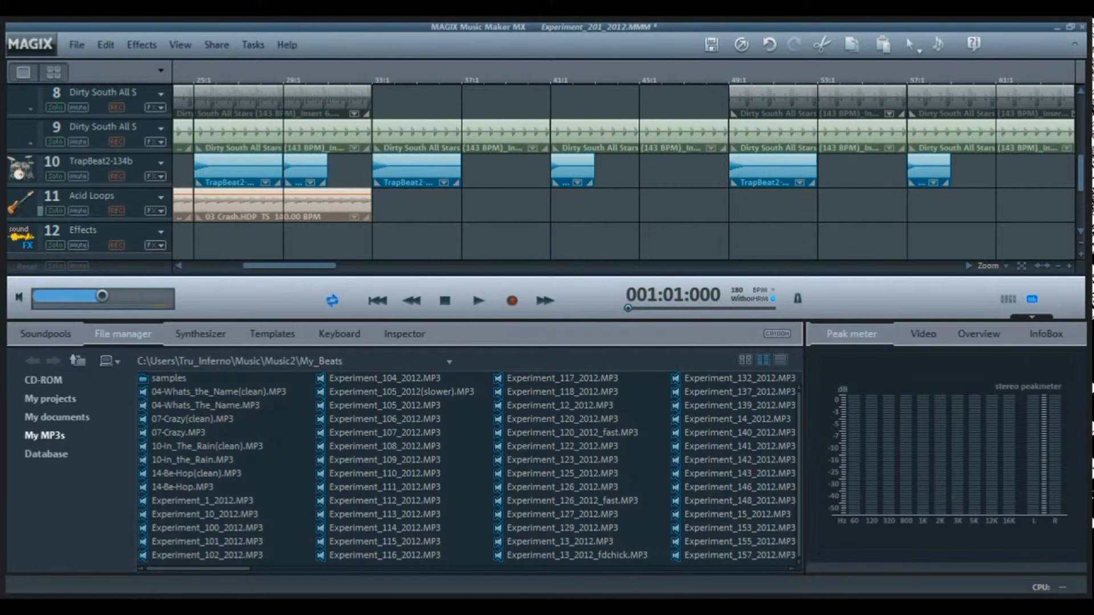
# - Highlight the track 8 clips from bar 49 to 65, and the clips on the sounding tracks from bar 65 to 81
pyautogui.click(1057, 266)
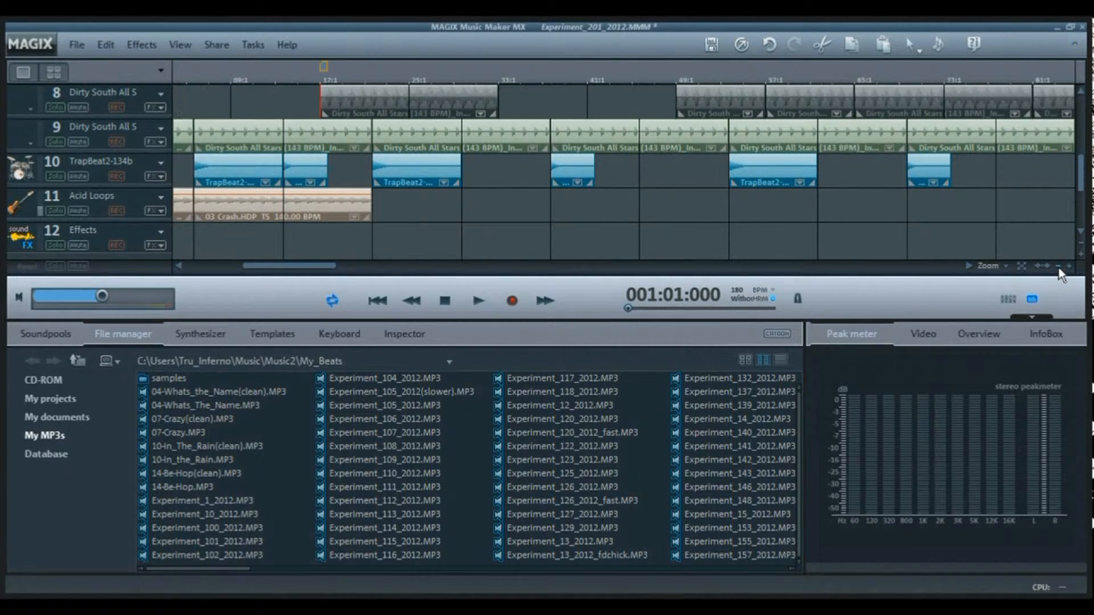
pyautogui.click(720, 102)
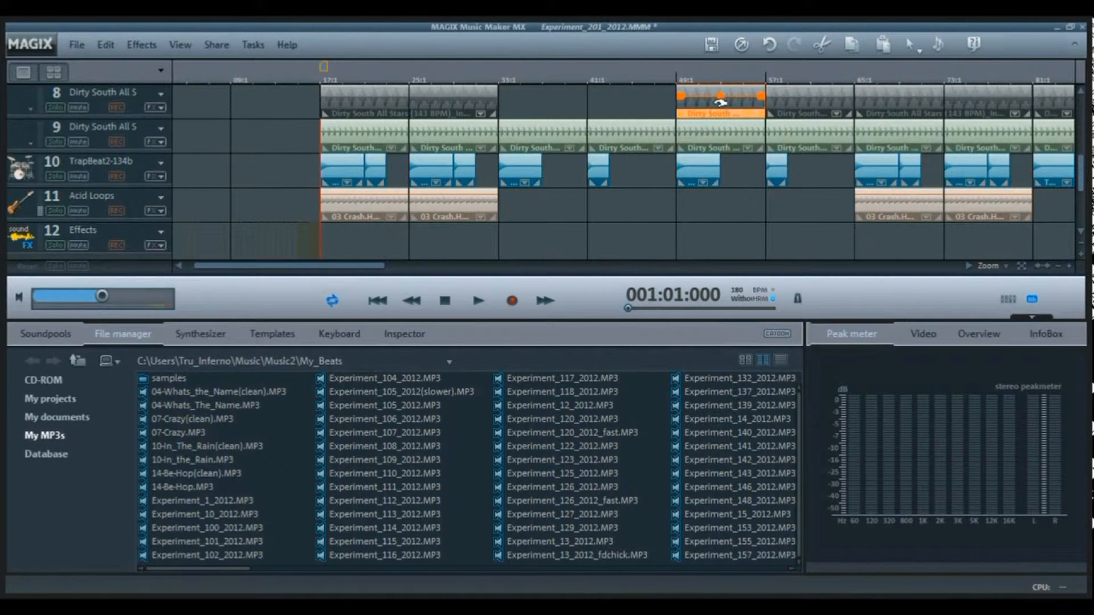
pyautogui.keyDown('ctrl'); pyautogui.click(800, 95); pyautogui.keyUp('ctrl')
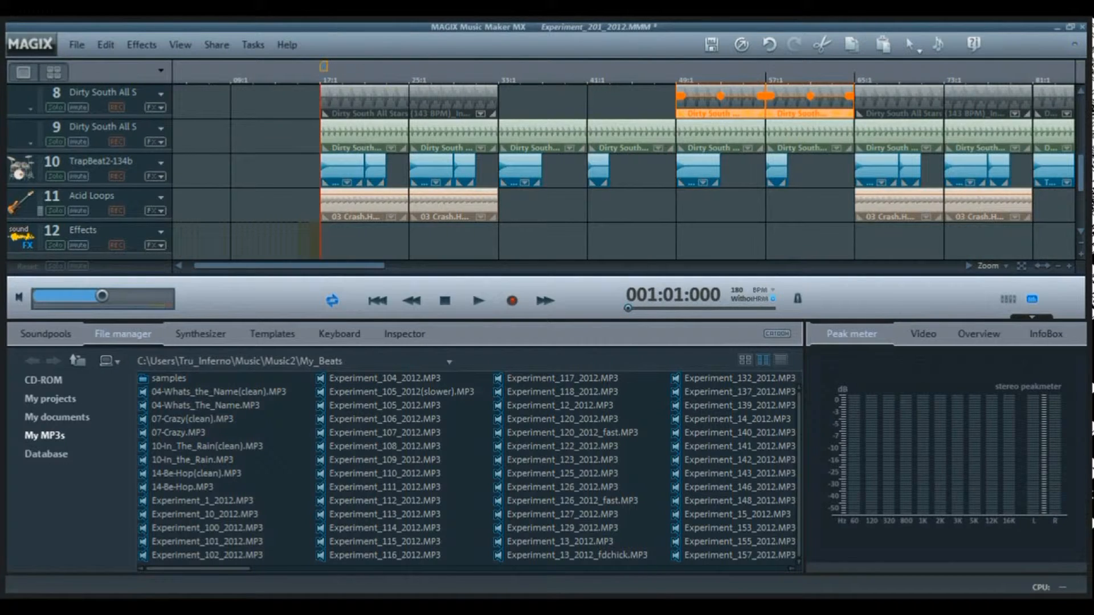
pyautogui.click(918, 205)
pyautogui.keyDown('shift'); pyautogui.click(985, 99); pyautogui.keyUp('shift')
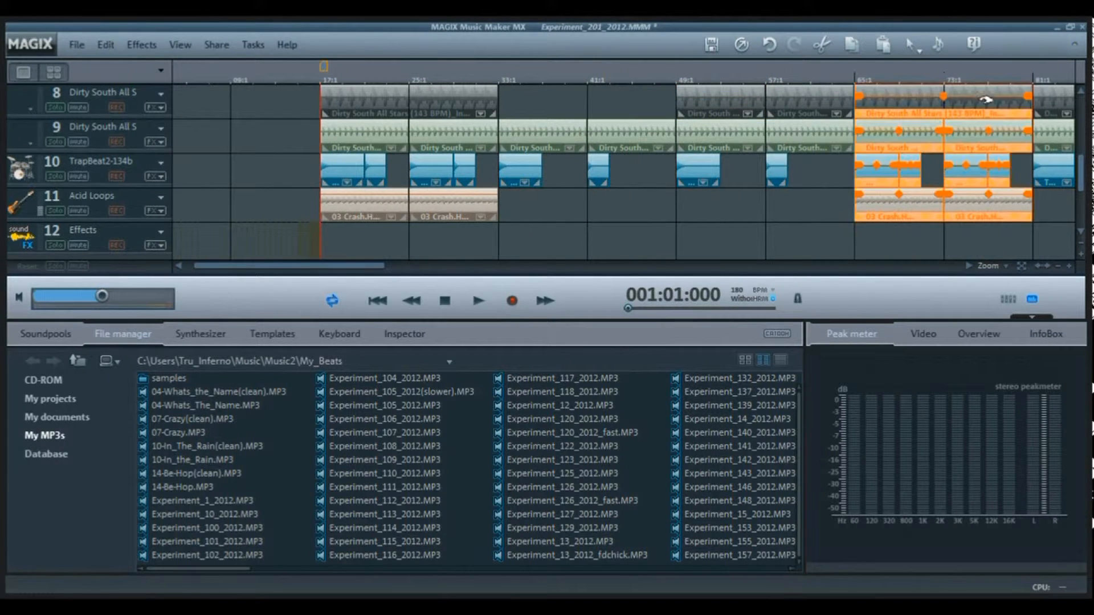
pyautogui.moveTo(1080, 182); pyautogui.dragTo(1084, 74)
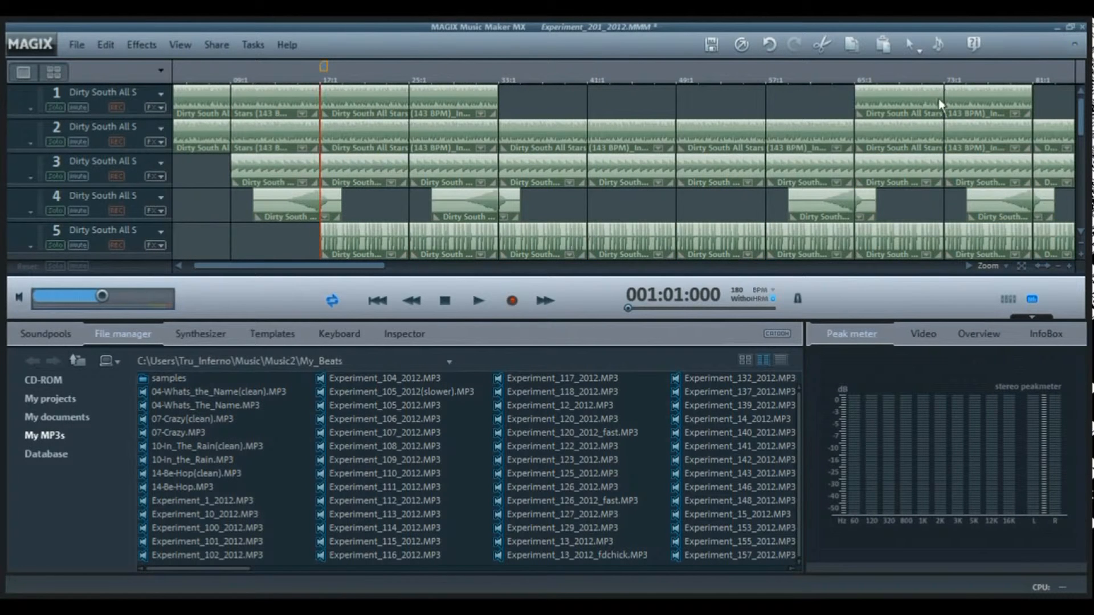
pyautogui.click(1058, 265)
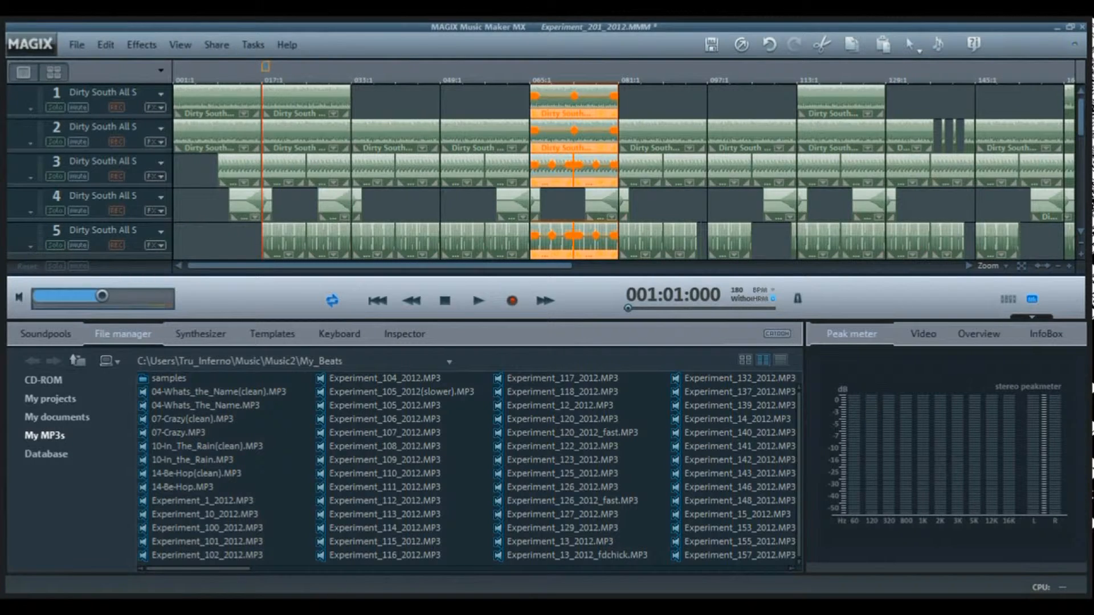
# - Start song playback in Windows Media Player and clear the clip selection in the arrangement, returning the start marker to bar 1
pyautogui.moveTo(120, 607)
pyautogui.click(120, 583)
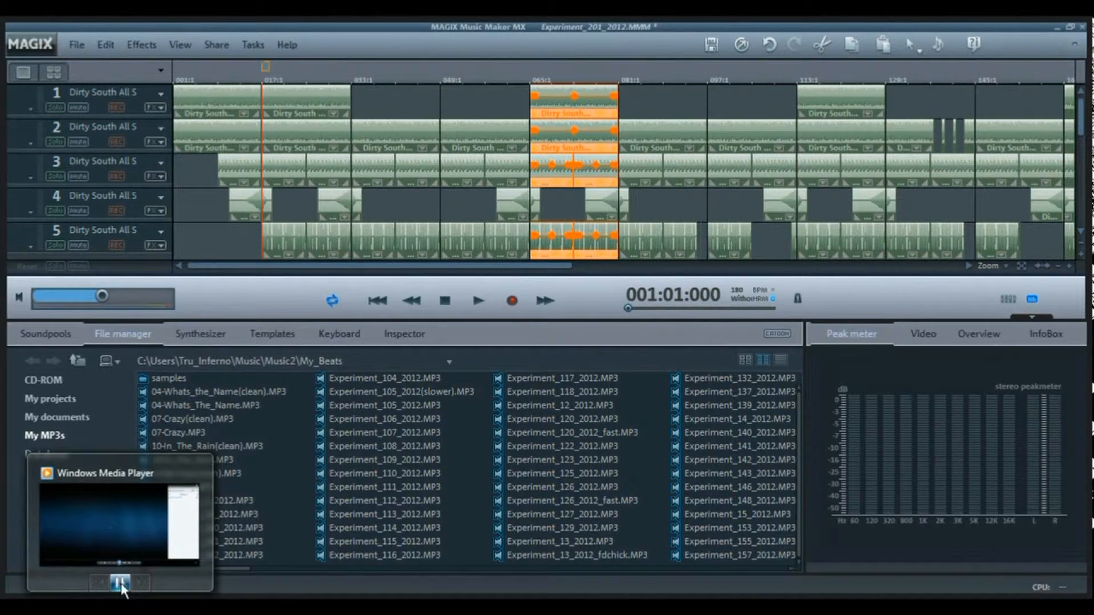
pyautogui.click(224, 244)
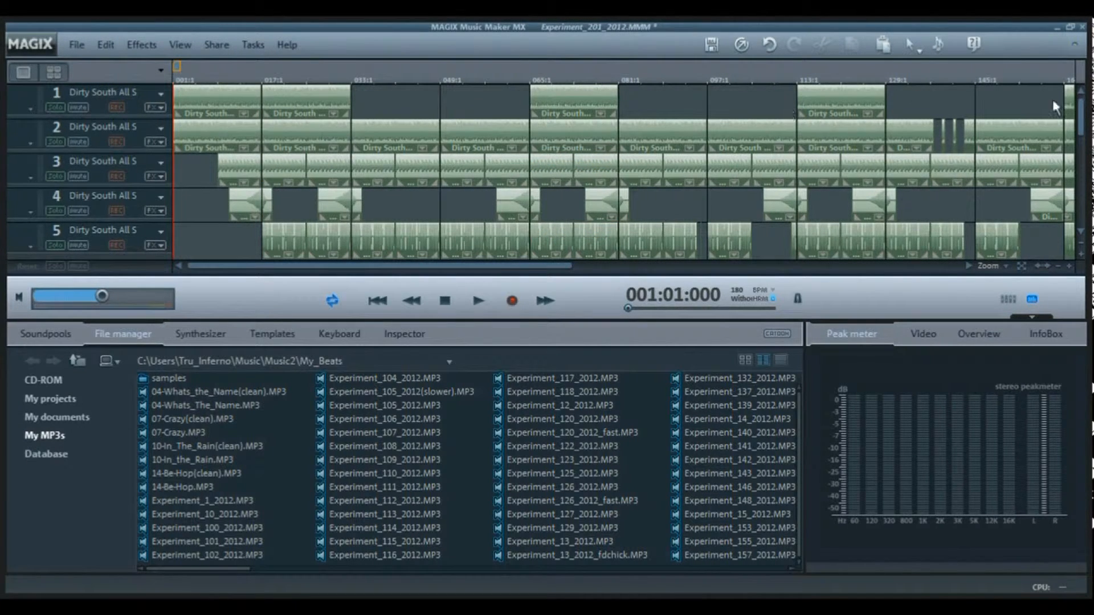
# - Follow the clips on tracks 1 to 13 from bar 1 onward while the exported song plays
pyautogui.moveTo(1080, 115); pyautogui.dragTo(1088, 213)
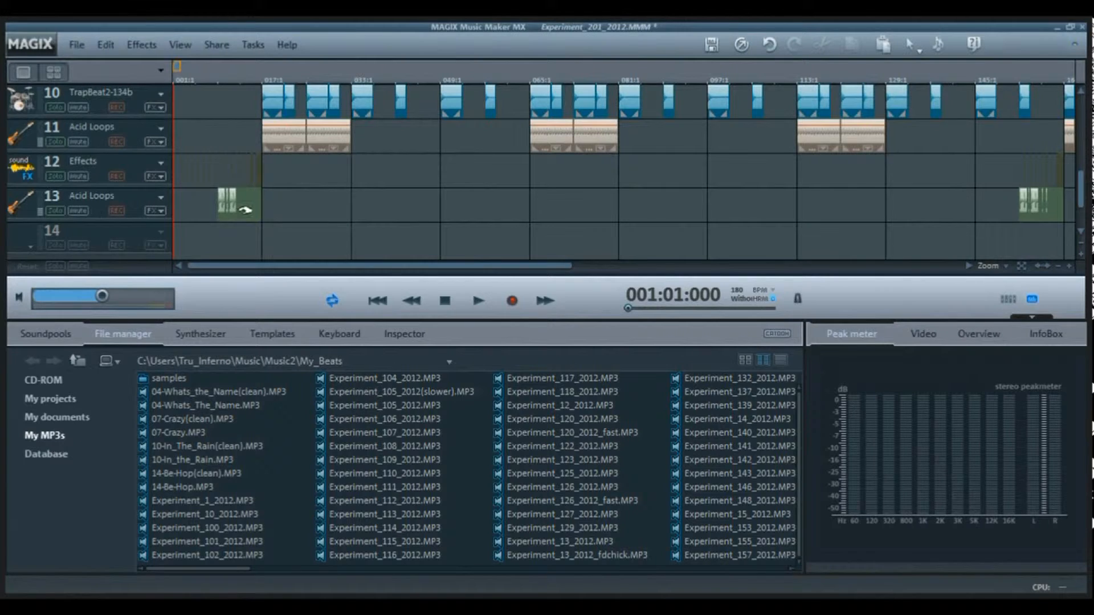
pyautogui.moveTo(1083, 190); pyautogui.dragTo(1079, 18)
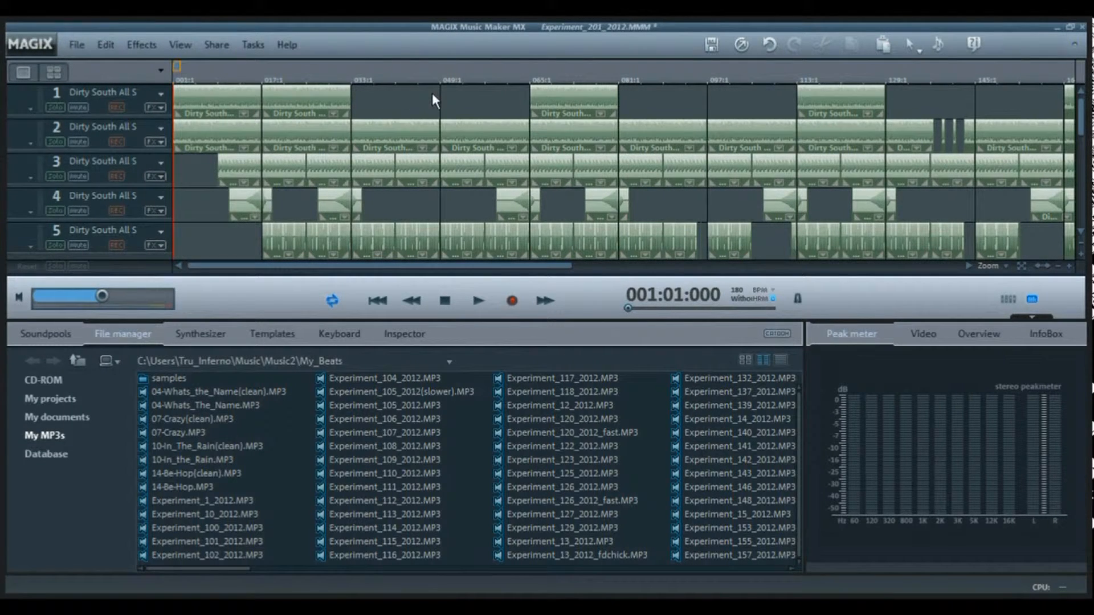
pyautogui.moveTo(1082, 131); pyautogui.dragTo(1088, 199)
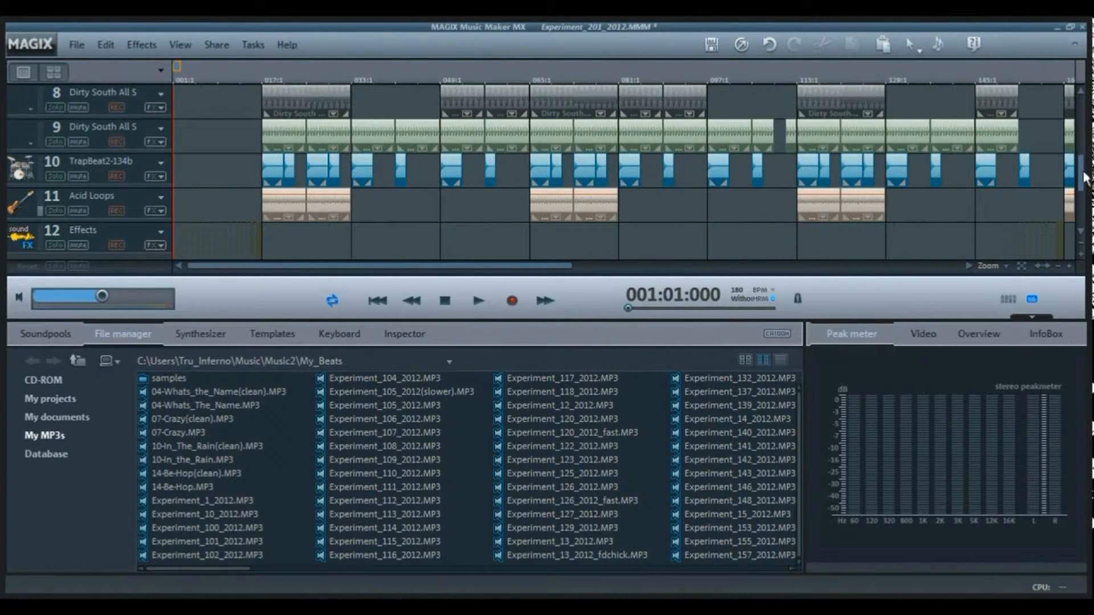
pyautogui.scroll(2, 570, 171)
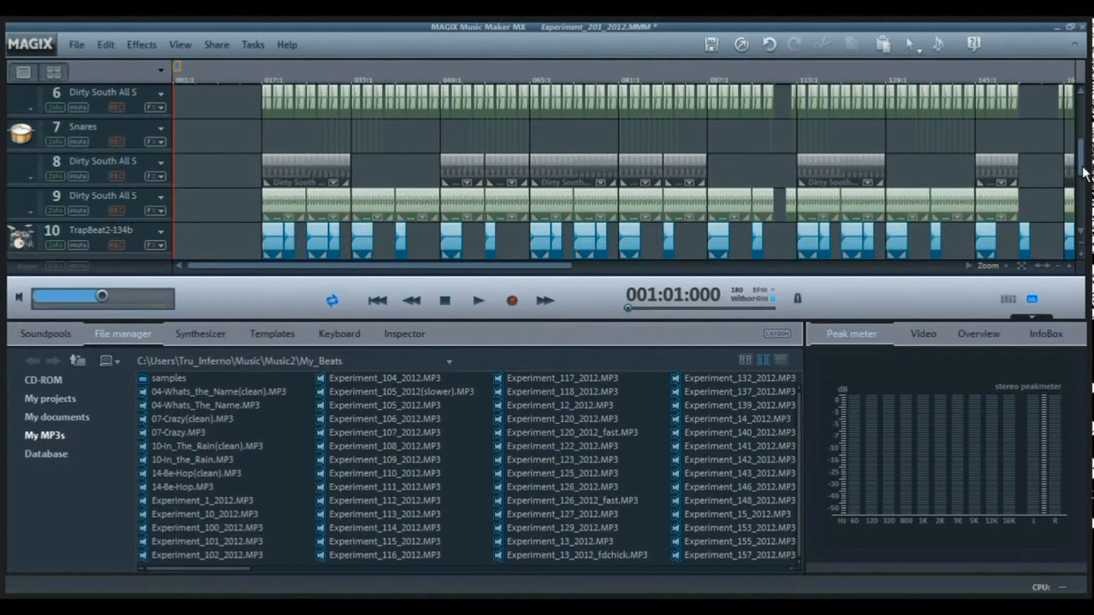
pyautogui.scroll(5, 1084, 174)
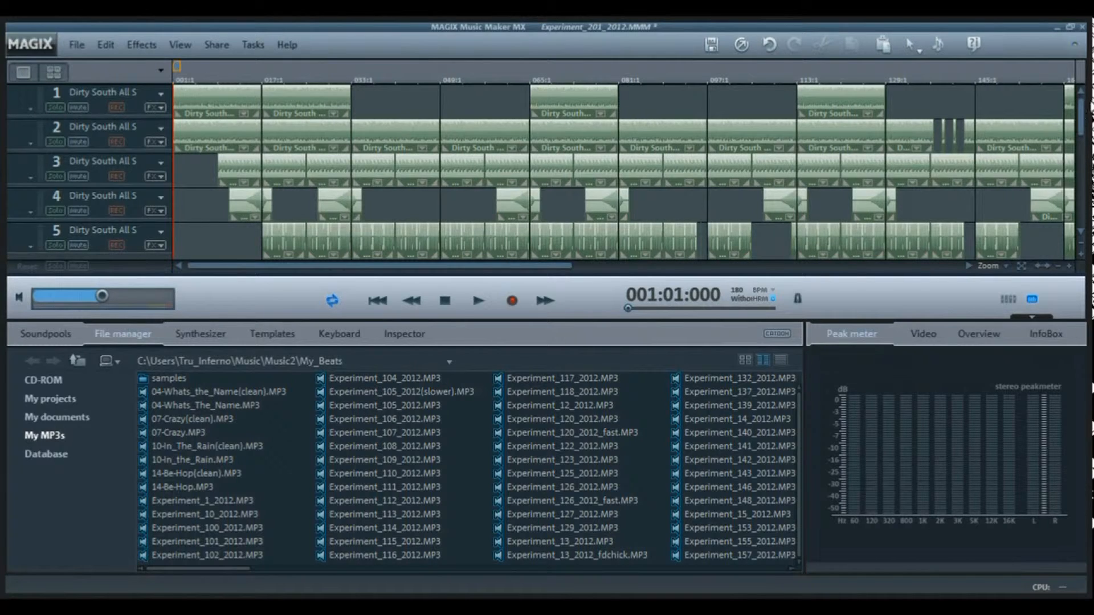
pyautogui.moveTo(1083, 117); pyautogui.dragTo(1083, 171)
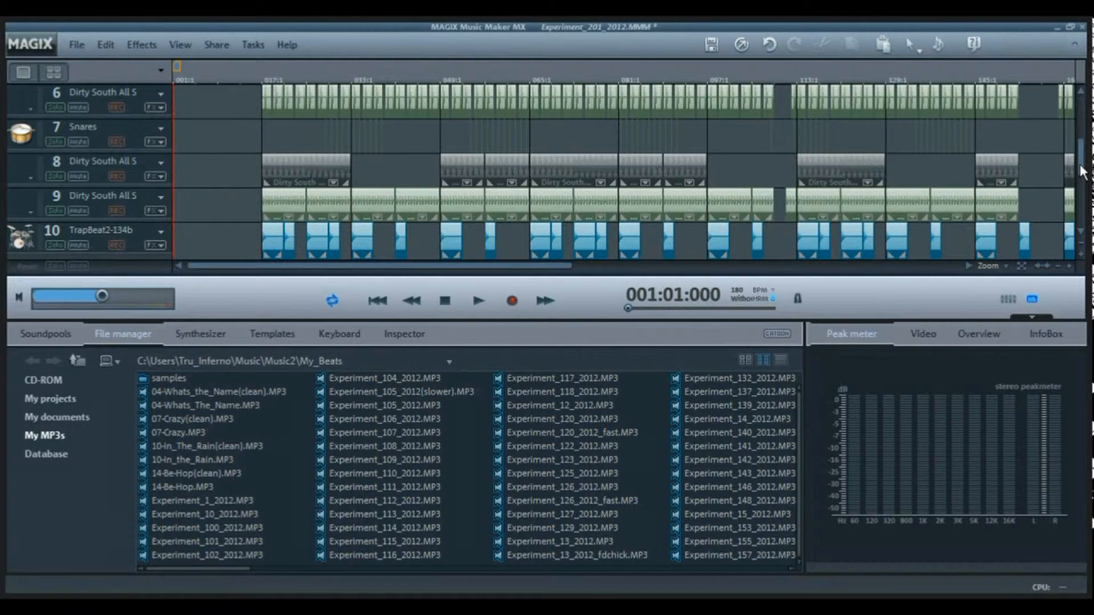
pyautogui.moveTo(1083, 171); pyautogui.dragTo(1084, 174)
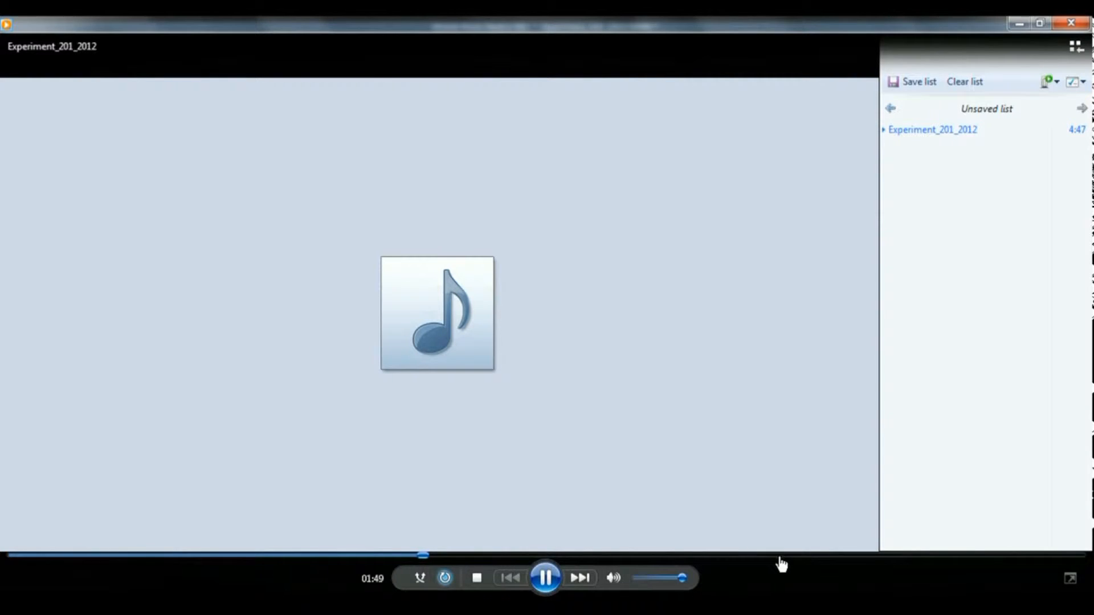
# - Skip Experiment_201_2012 ahead past the three-minute mark in Windows Media Player and return to the Music Maker arrangement
pyautogui.click(785, 555)
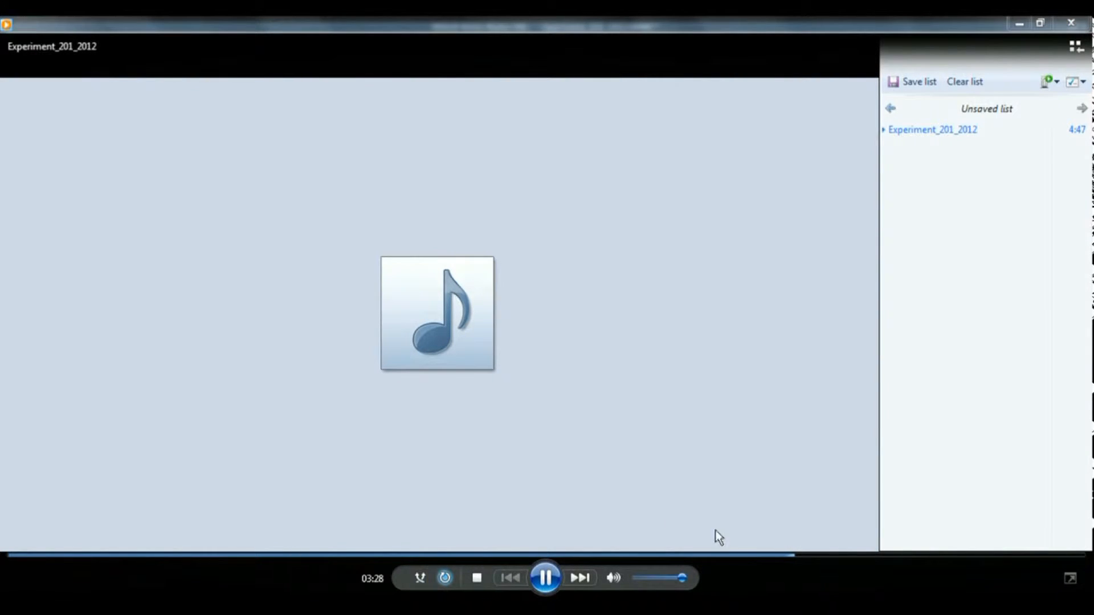
pyautogui.click(745, 555)
pyautogui.click(321, 610)
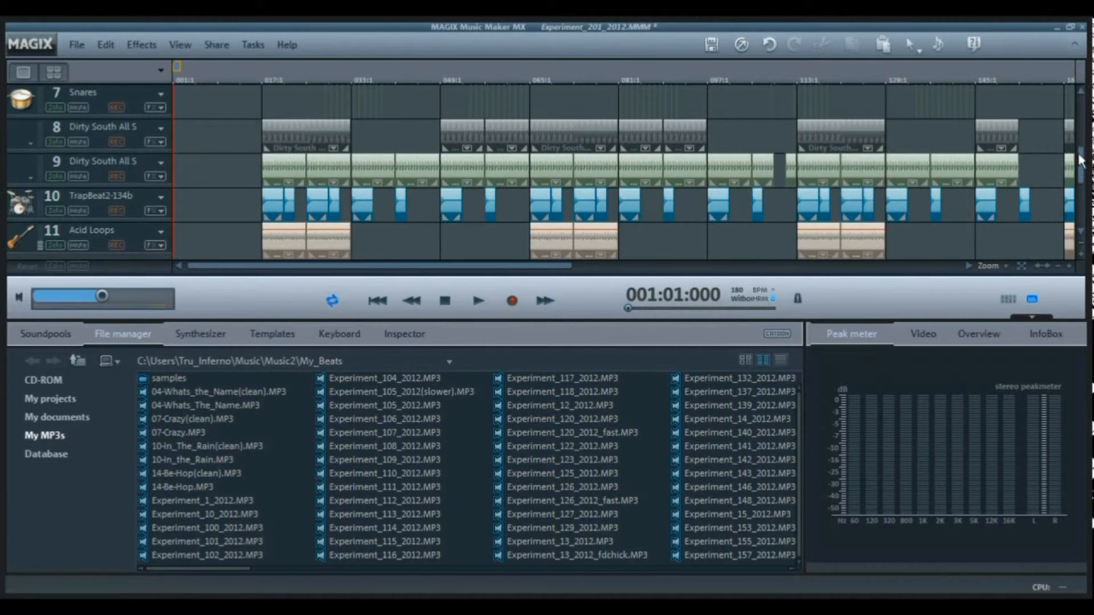
# - Examine the arrangement's second half on all tracks, from bar 81 to the song's end, while the song plays
pyautogui.scroll(-4, 1084, 197)
pyautogui.scroll(3, 1084, 202)
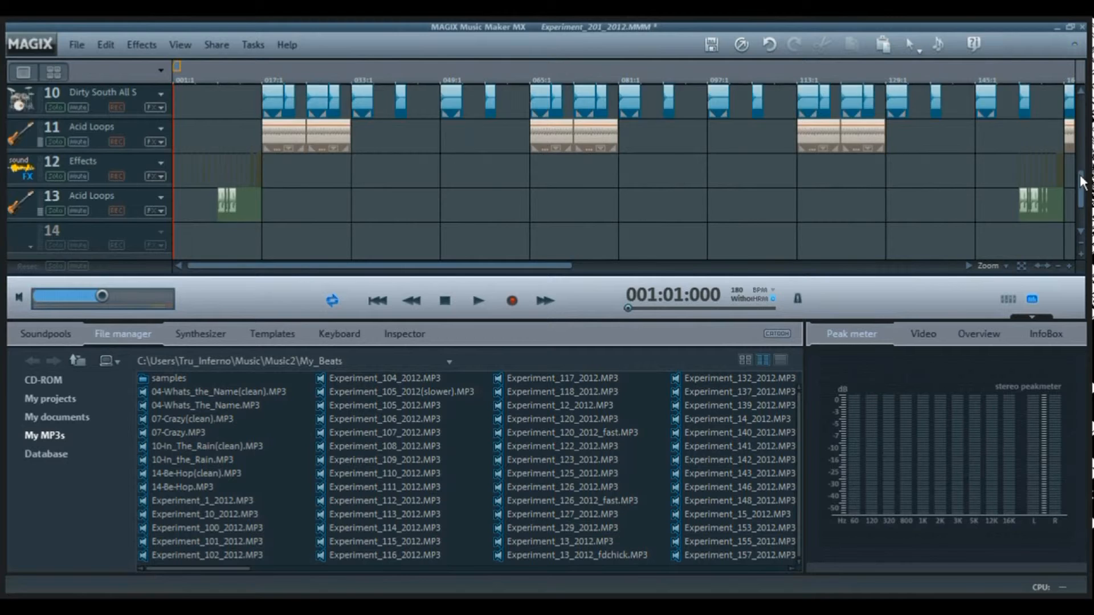
pyautogui.scroll(7, 1038, 123)
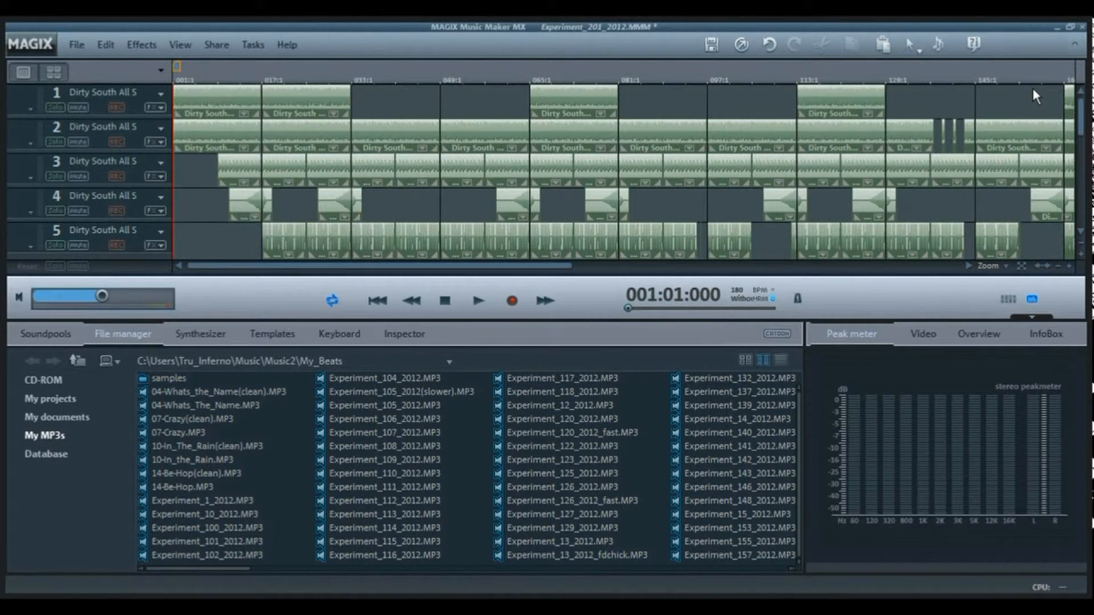
pyautogui.moveTo(514, 265); pyautogui.dragTo(699, 272)
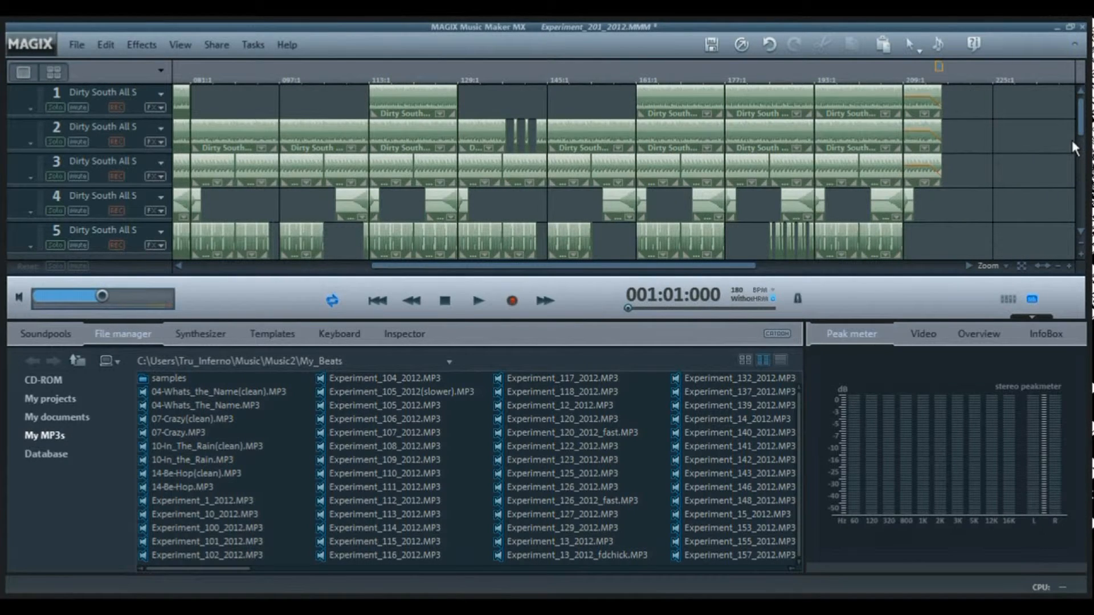
pyautogui.scroll(-1, 1083, 148)
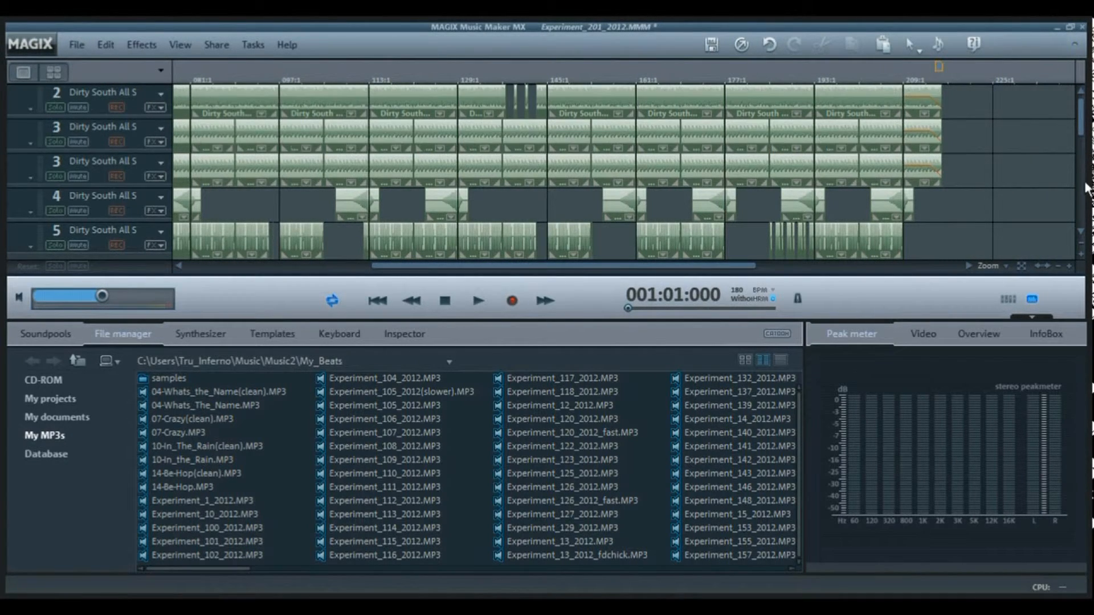
pyautogui.scroll(-9, 1085, 189)
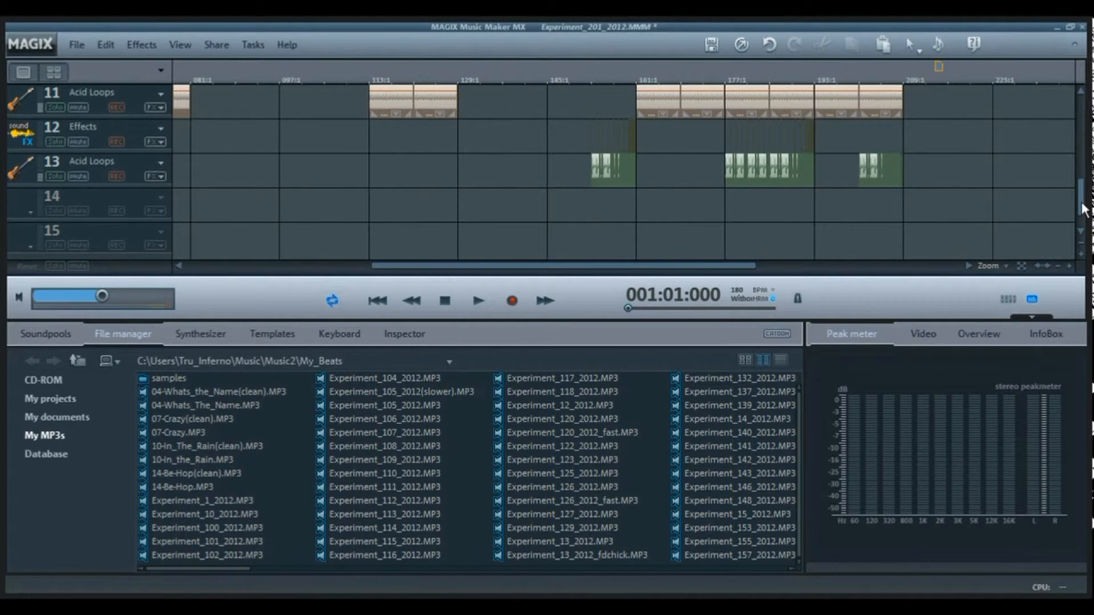
pyautogui.moveTo(1083, 209); pyautogui.dragTo(1088, 130)
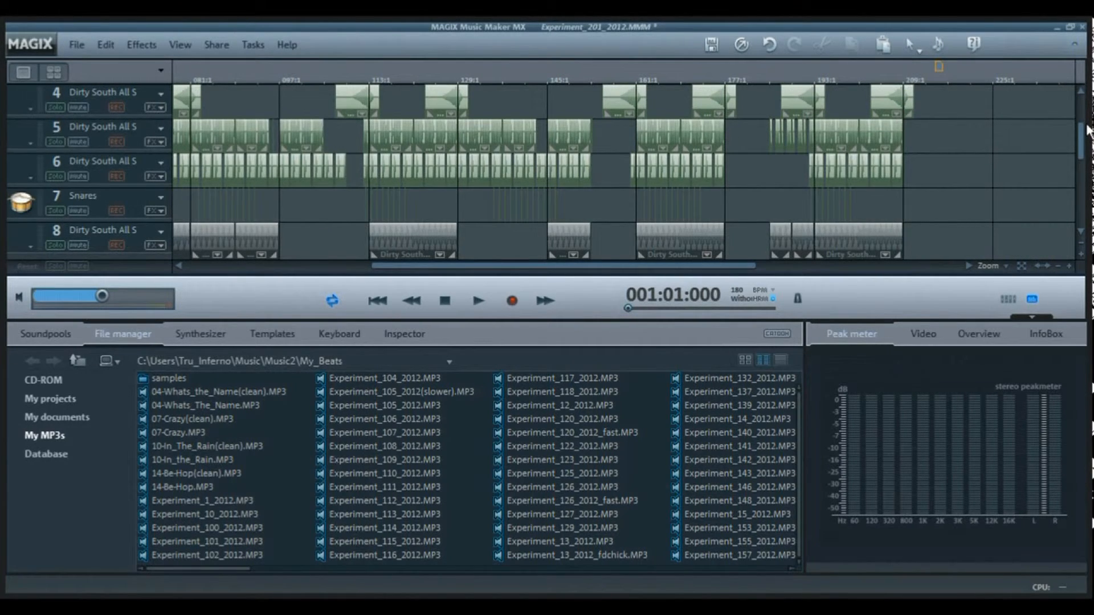